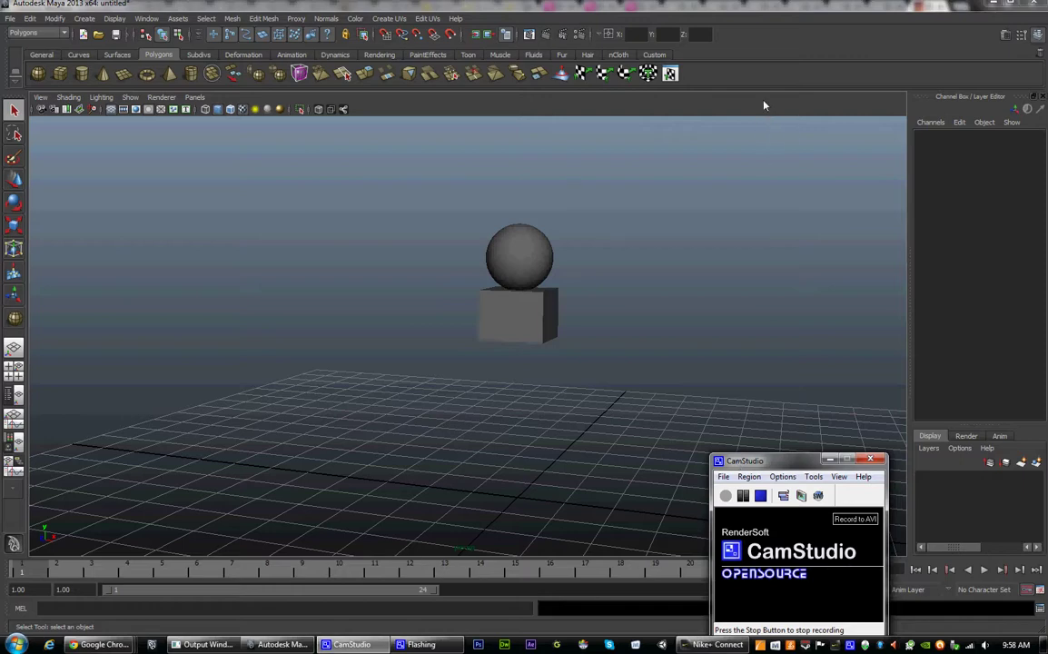
- Bring the Maya scene with the sphere on the cube in front of CamStudio
{"action": "left_click", "coordinate": [704, 244]}
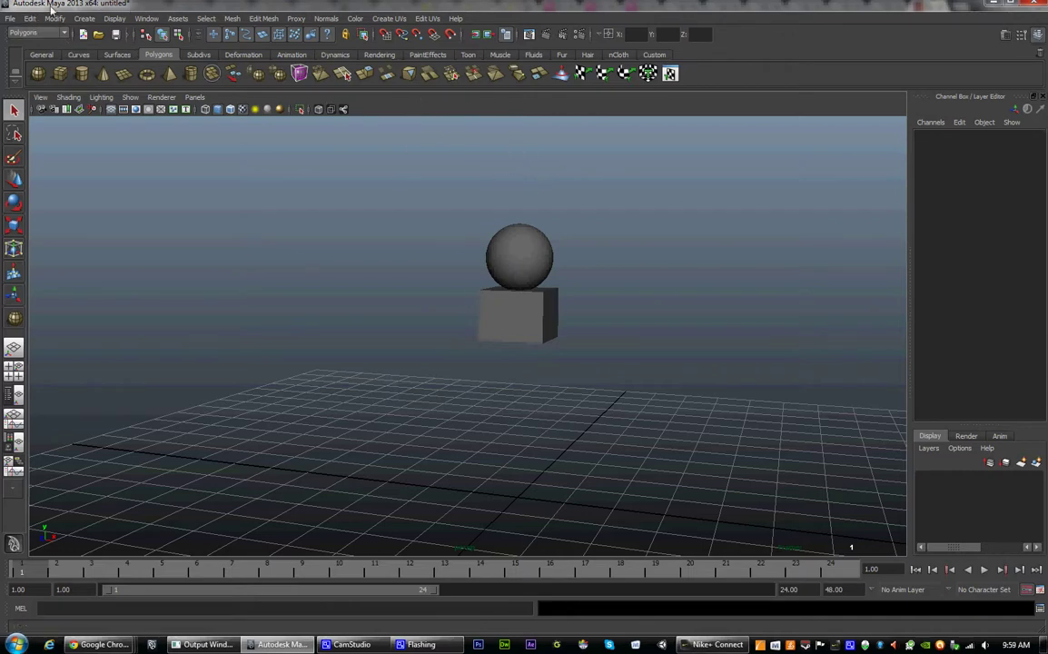
{"action": "left_click", "coordinate": [544, 258]}
{"action": "left_click", "coordinate": [531, 315]}
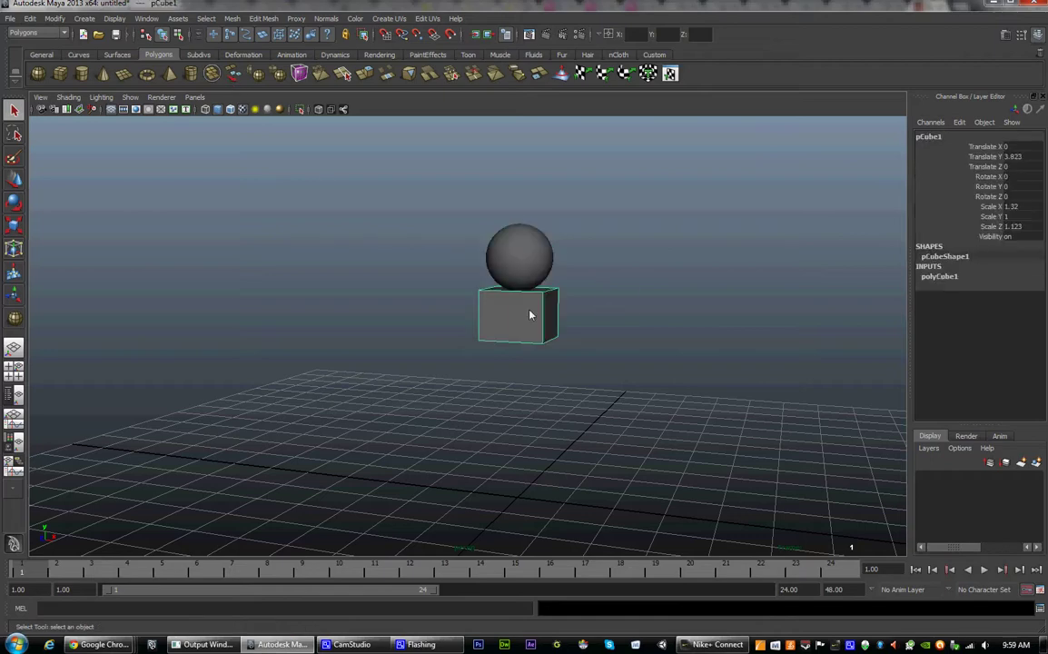
{"action": "left_click", "coordinate": [537, 252]}
{"action": "left_click", "coordinate": [565, 272]}
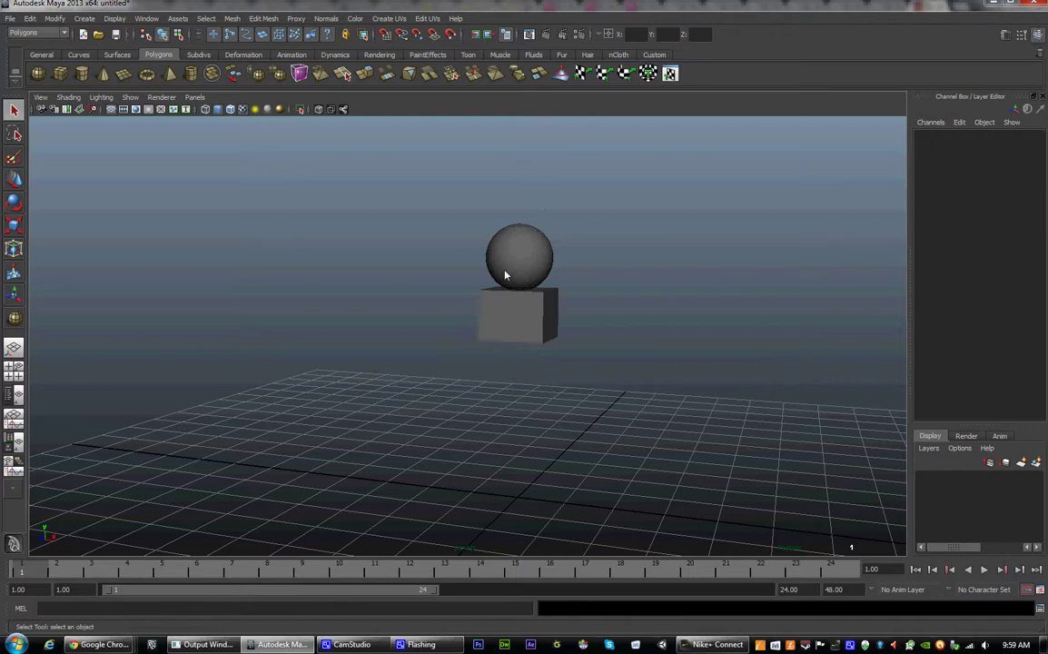
{"action": "left_click_drag", "start_coordinate": [509, 338], "coordinate": [499, 276], "text": "alt"}
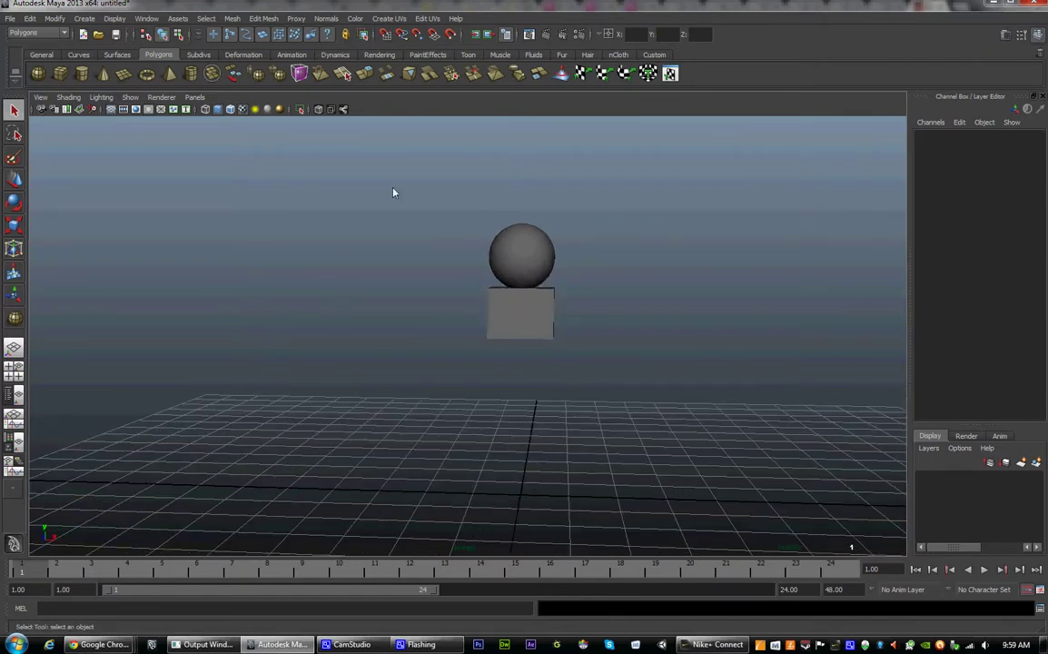
{"action": "left_click_drag", "start_coordinate": [395, 191], "coordinate": [462, 230], "text": "alt"}
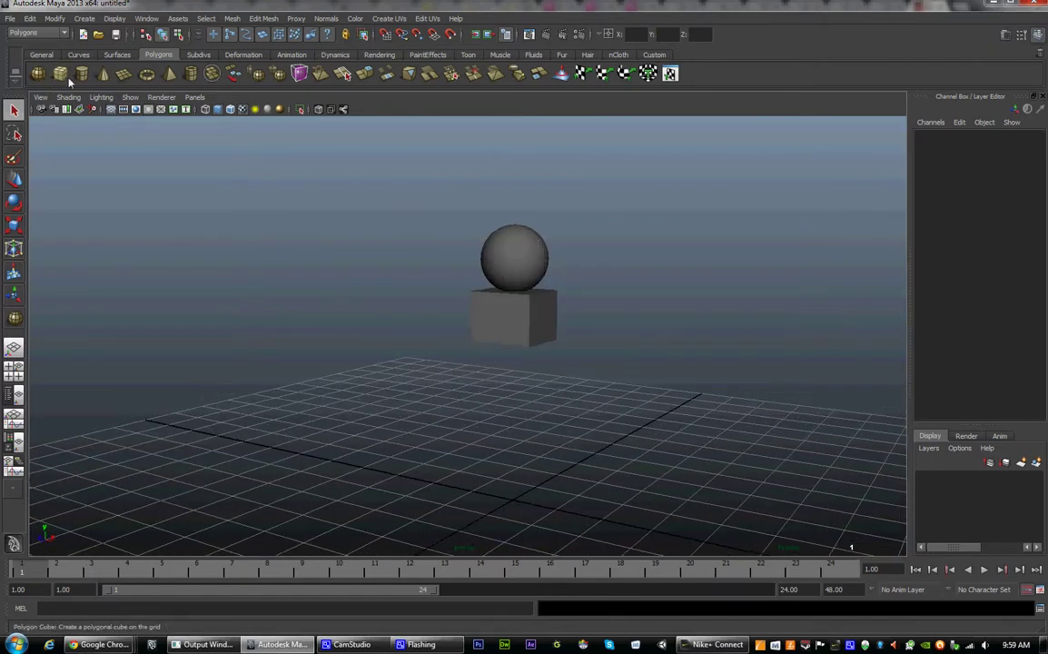
{"action": "left_click_drag", "start_coordinate": [407, 329], "coordinate": [547, 355], "text": "alt"}
{"action": "left_click_drag", "start_coordinate": [570, 444], "coordinate": [470, 357], "text": "alt"}
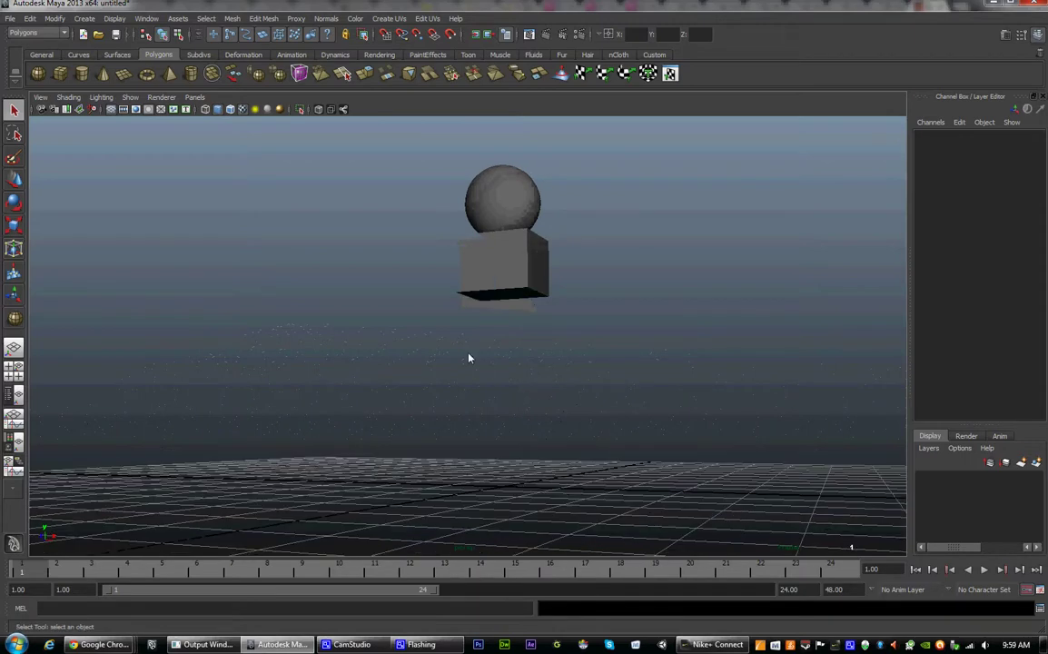
{"action": "left_click_drag", "start_coordinate": [512, 273], "coordinate": [527, 288], "text": "alt"}
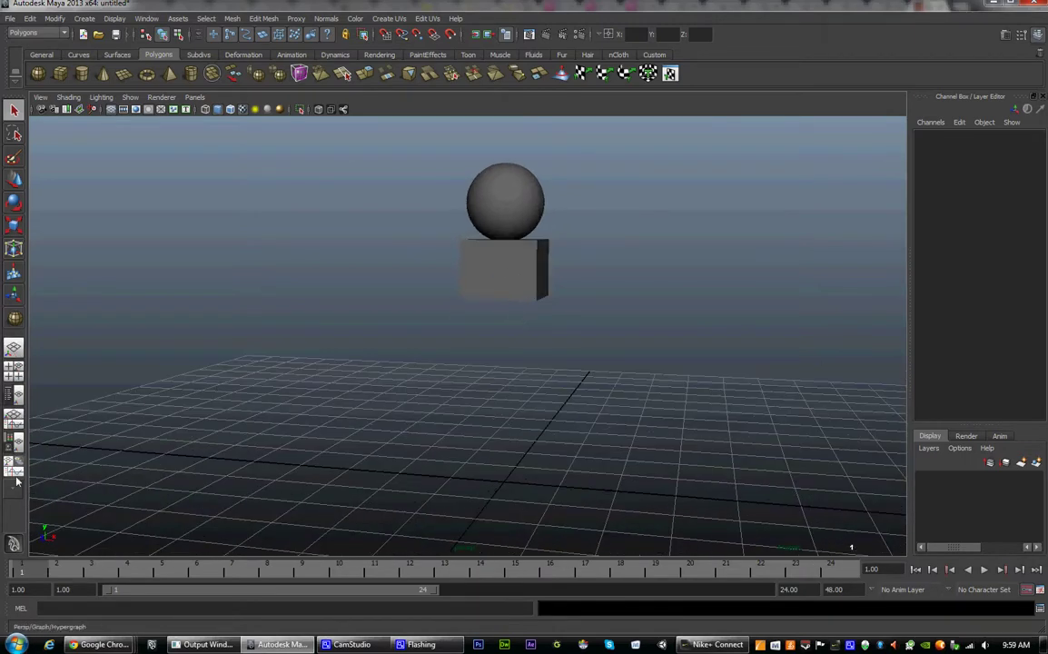
{"action": "left_click_drag", "start_coordinate": [68, 428], "coordinate": [255, 422], "text": "alt"}
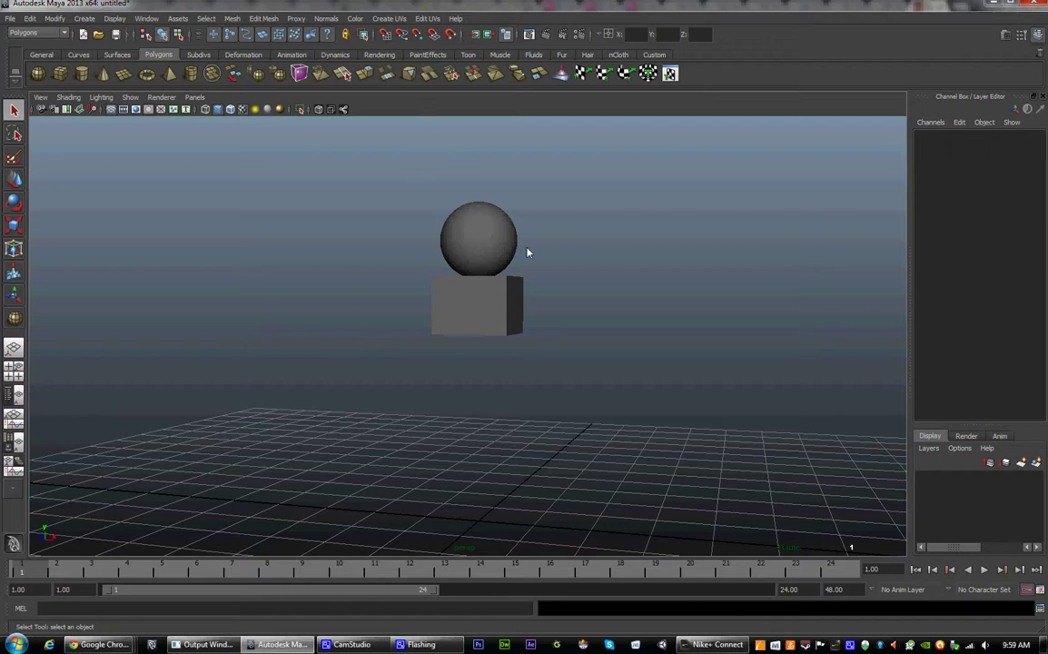
- Show the four-view layout, inspect the sphere and cube, and make the side panel active
{"action": "key", "text": "space"}
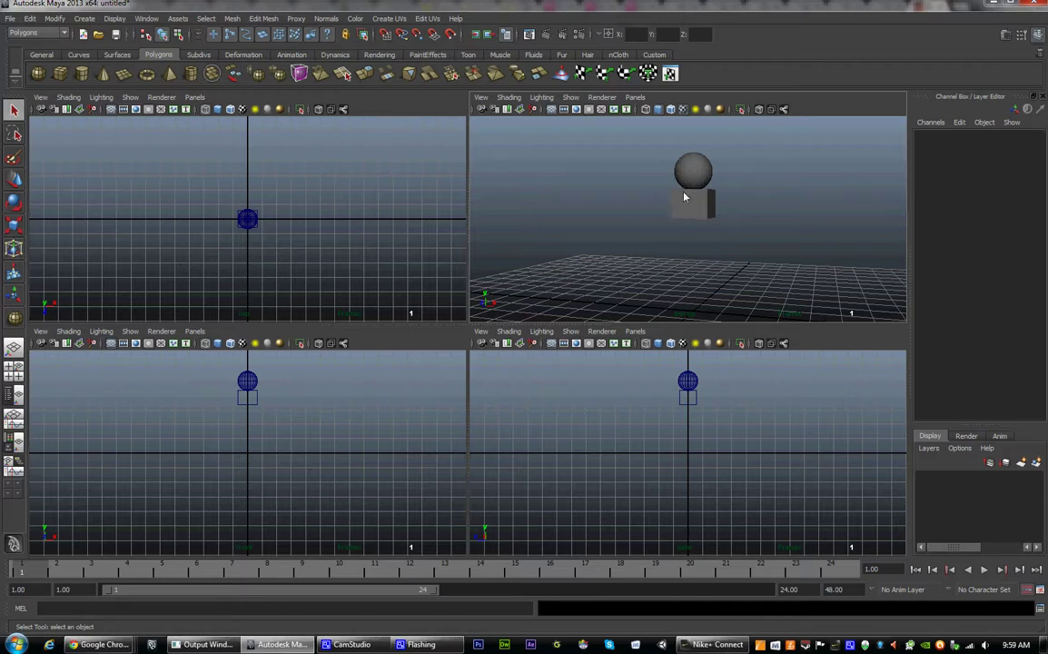
{"action": "left_click", "coordinate": [707, 175]}
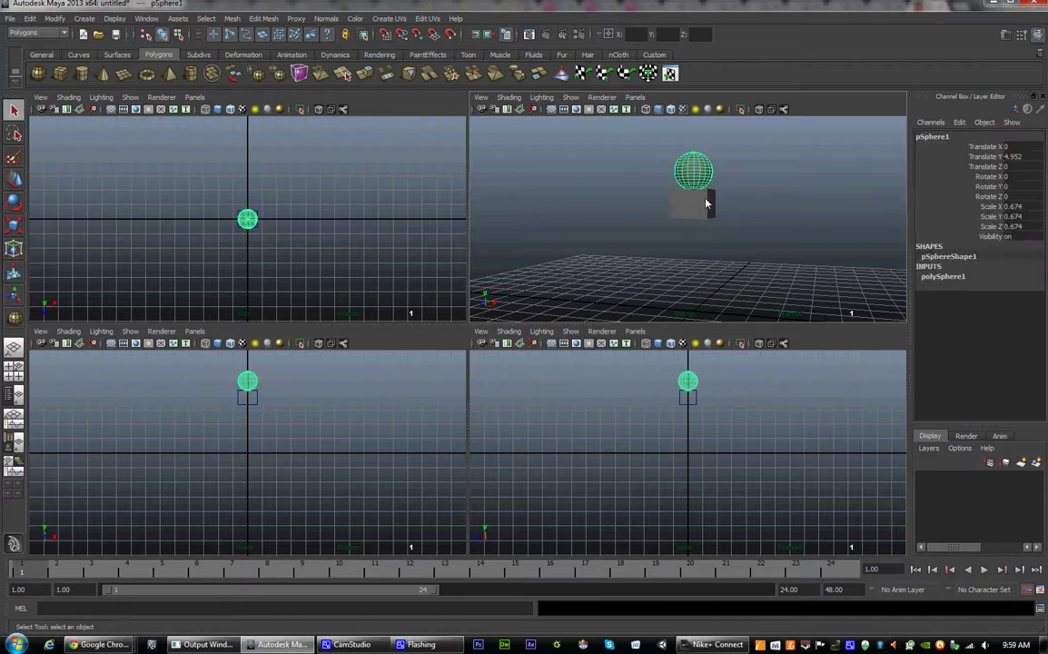
{"action": "left_click", "coordinate": [708, 199]}
{"action": "left_click", "coordinate": [701, 175]}
{"action": "left_click", "coordinate": [719, 157]}
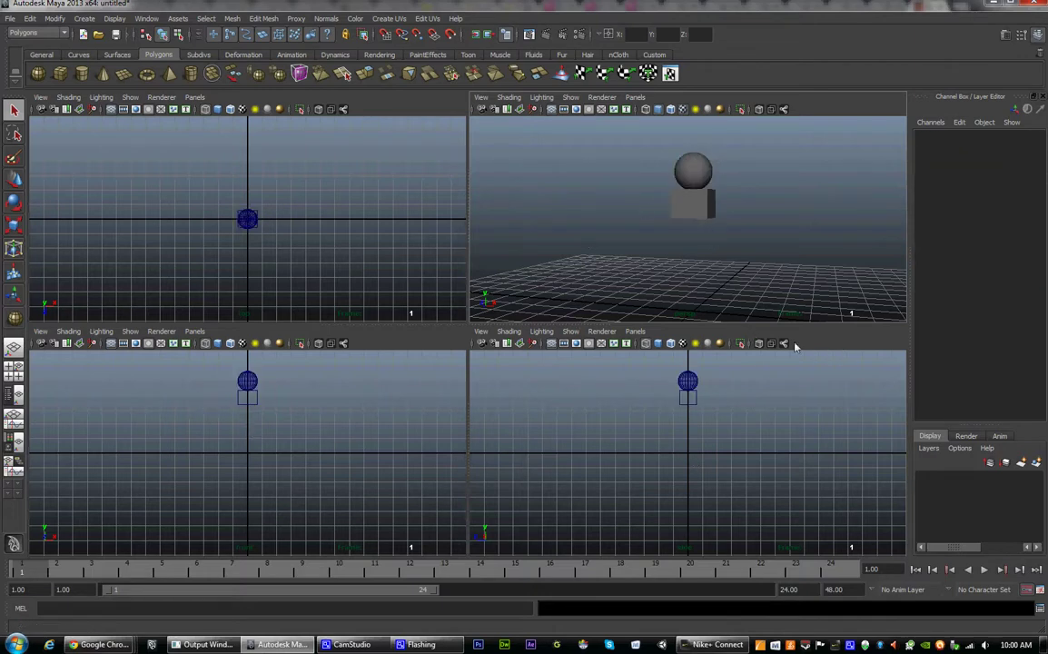
{"action": "left_click", "coordinate": [733, 418]}
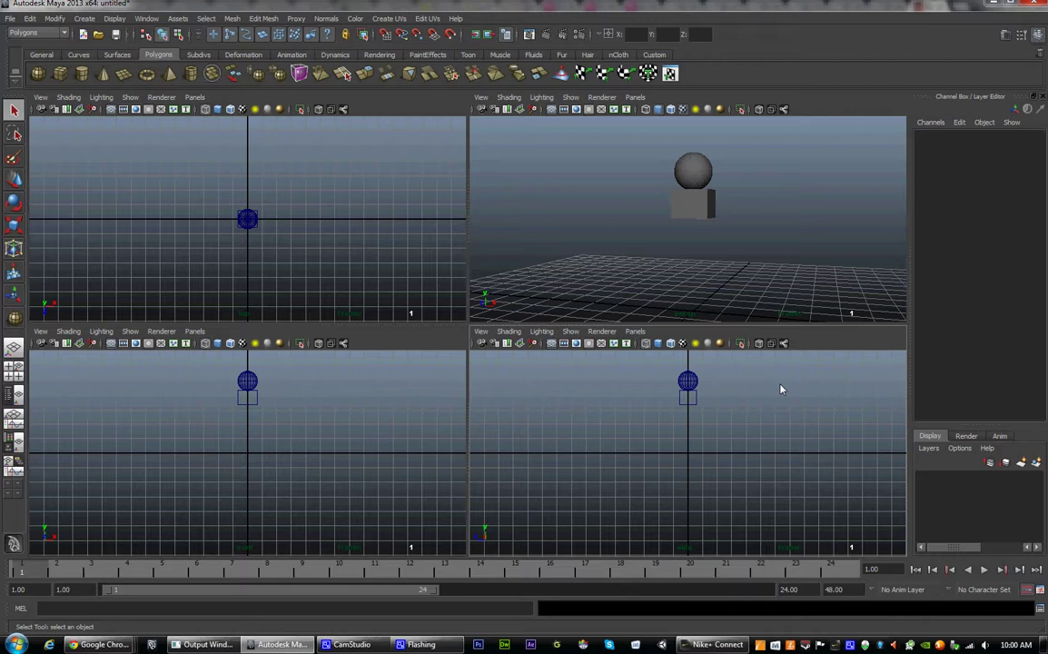
- Smooth-shade the side, front and top views and bring the side camera closer
{"action": "key", "text": "5"}
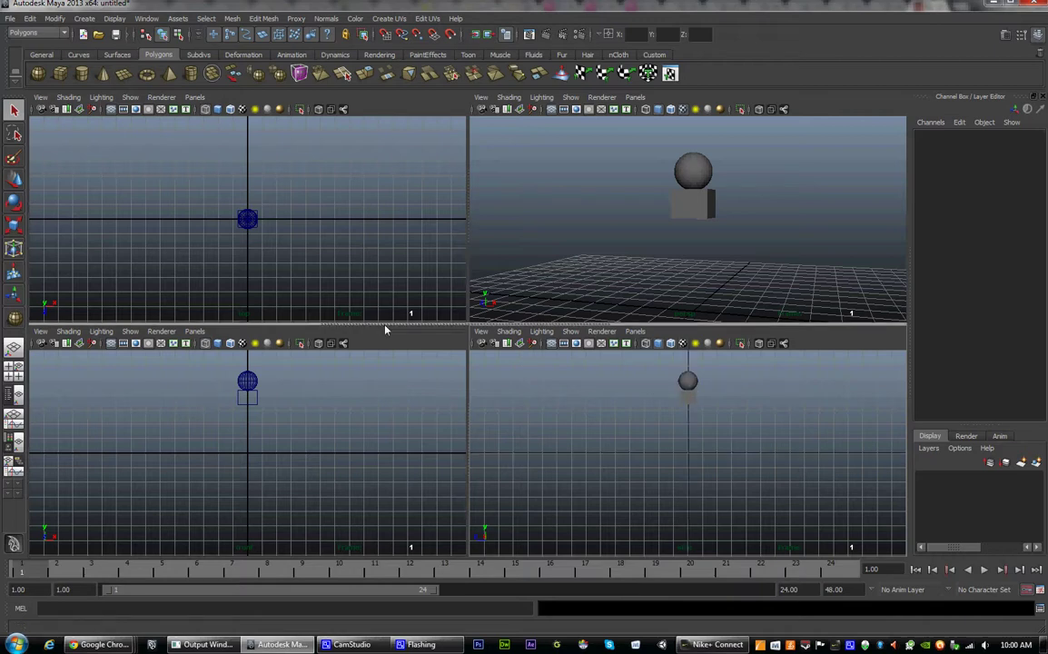
{"action": "key", "text": "5"}
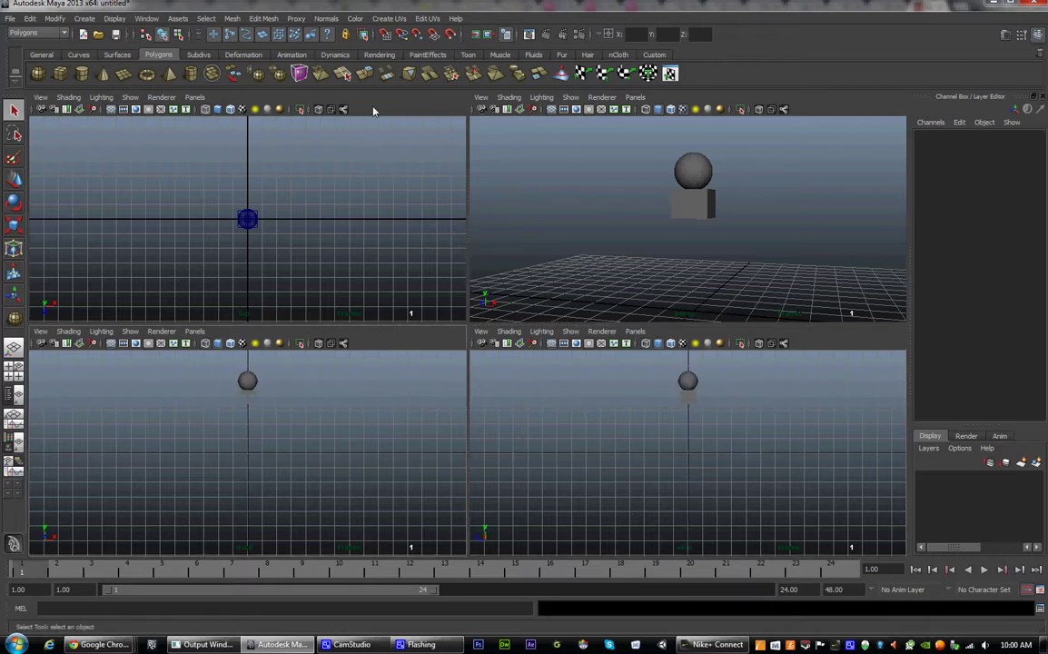
{"action": "key", "text": "5"}
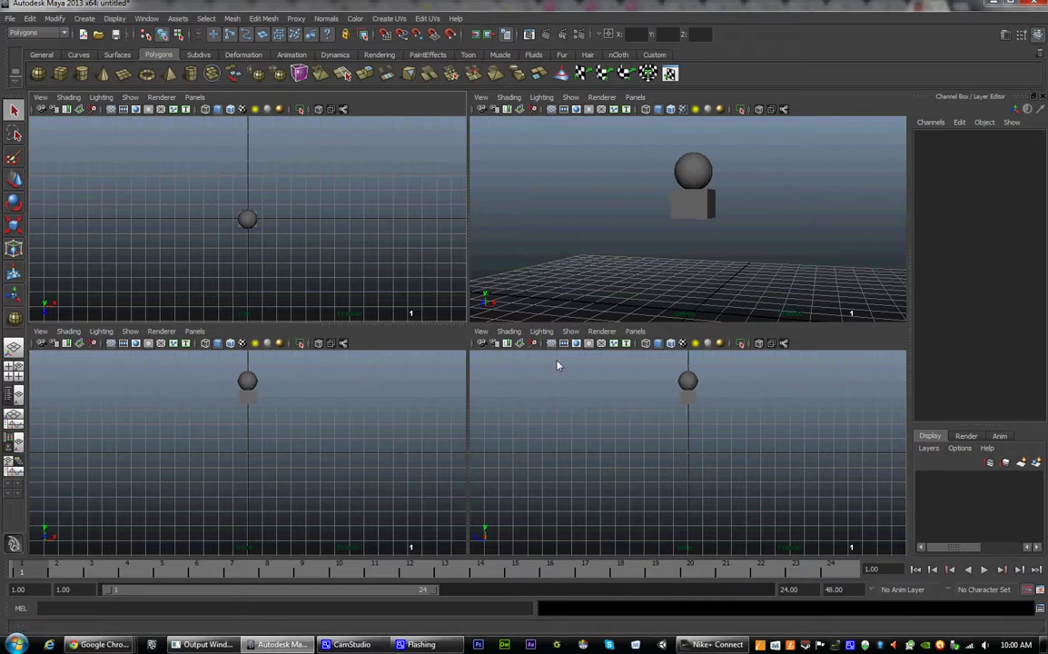
{"action": "left_click_drag", "start_coordinate": [482, 432], "coordinate": [693, 493], "text": "alt"}
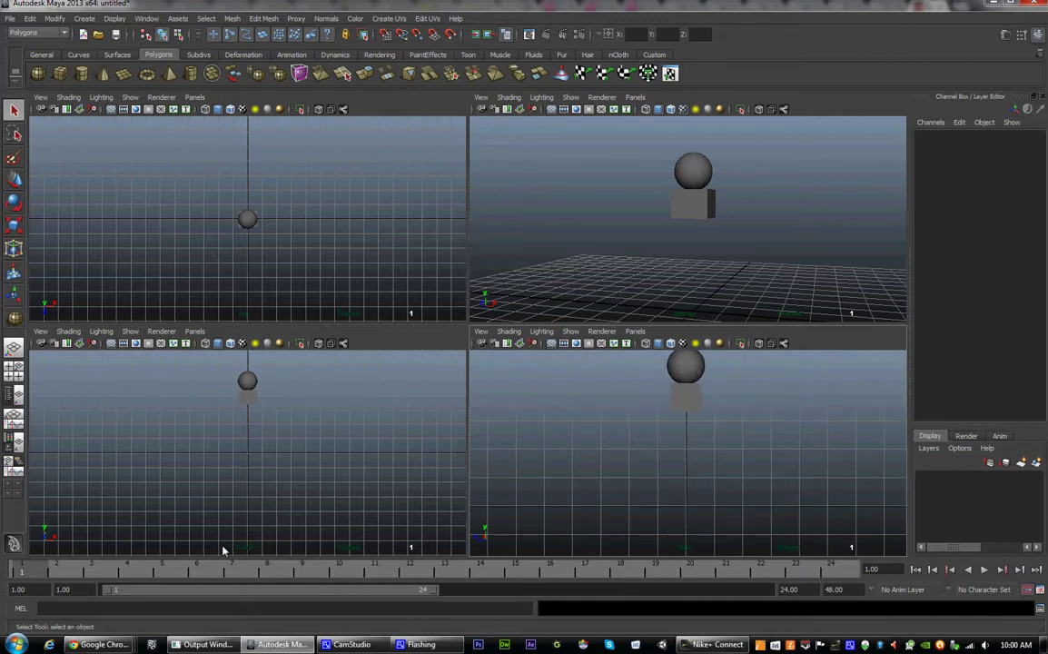
{"action": "left_click", "coordinate": [253, 383]}
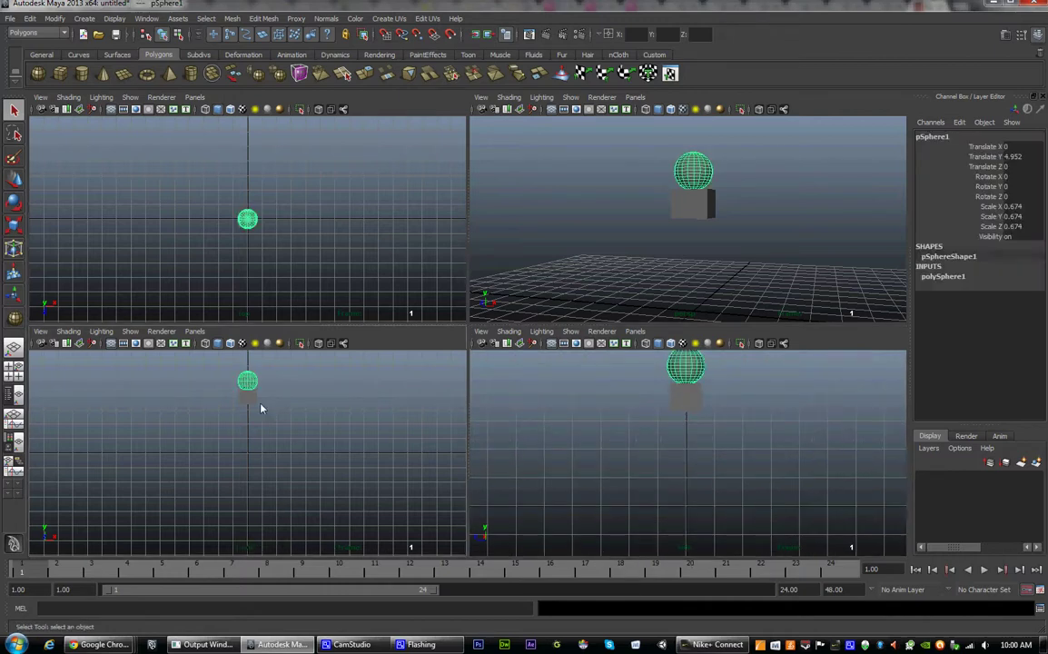
{"action": "left_click", "coordinate": [253, 402]}
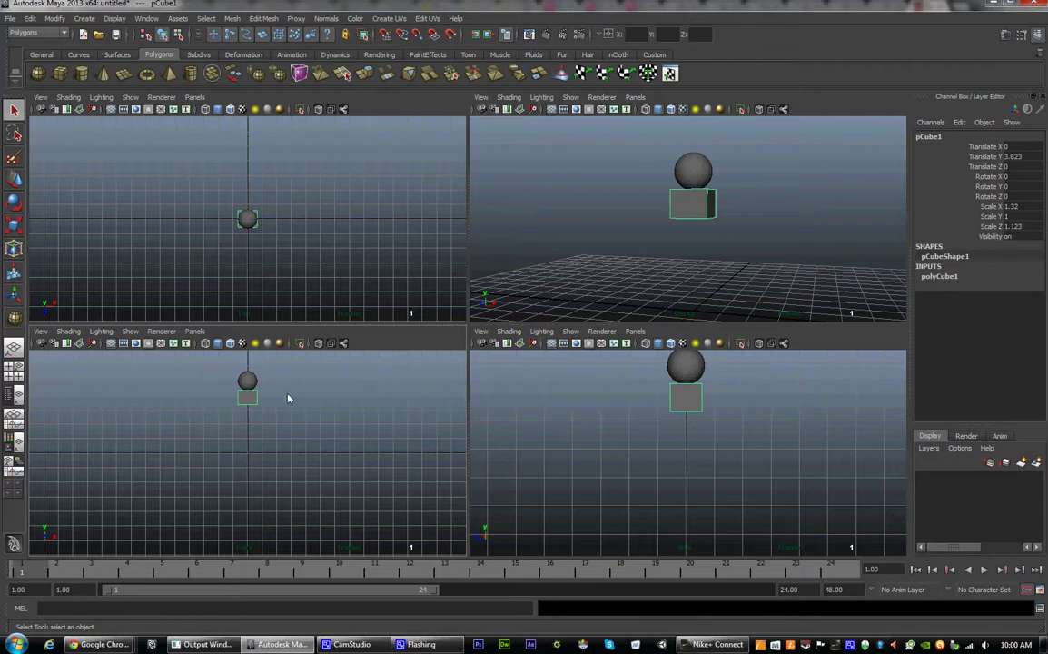
{"action": "middle_click_drag", "start_coordinate": [287, 398], "coordinate": [285, 429], "text": "alt"}
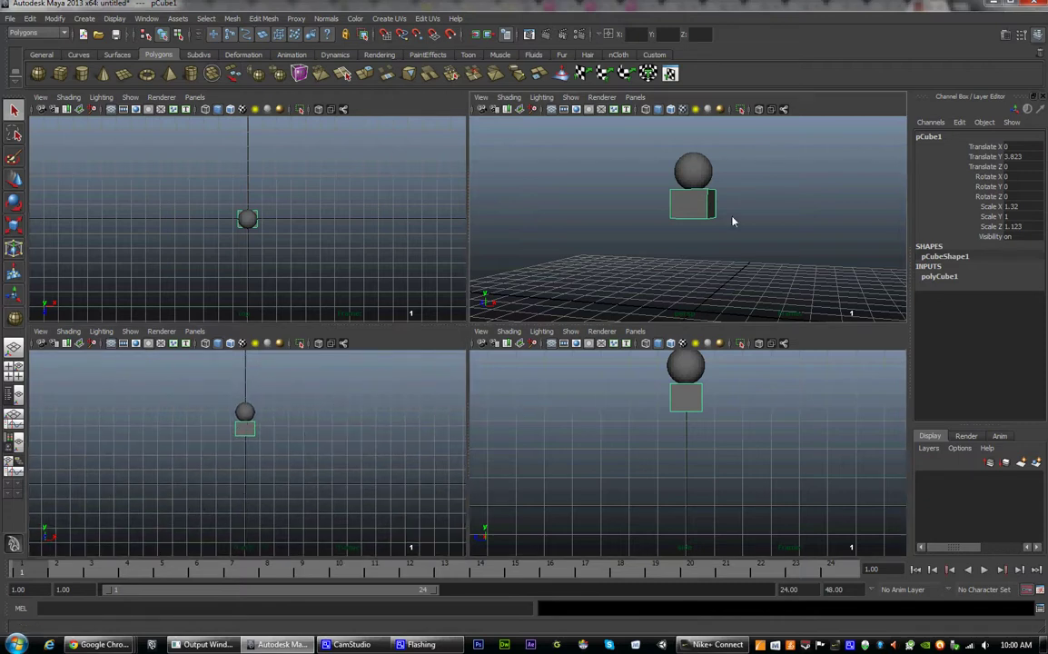
{"action": "left_click_drag", "start_coordinate": [731, 220], "coordinate": [701, 193], "text": "alt"}
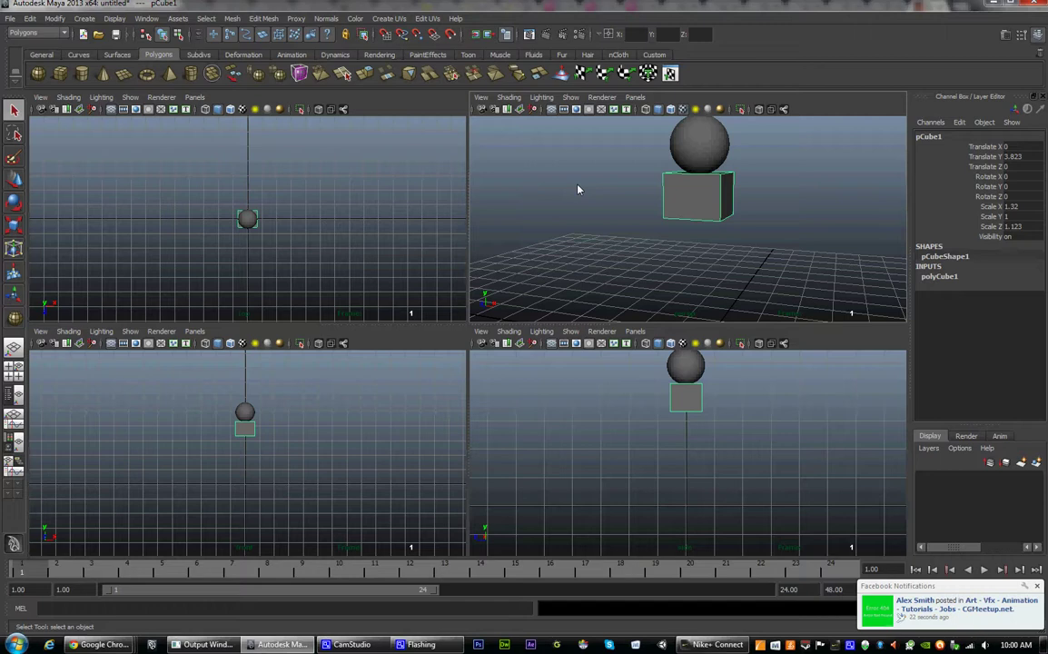
- Duplicate the cube beneath the original, scaled to 0.994, 0.754, 0.846
{"action": "key", "text": "ctrl+d"}
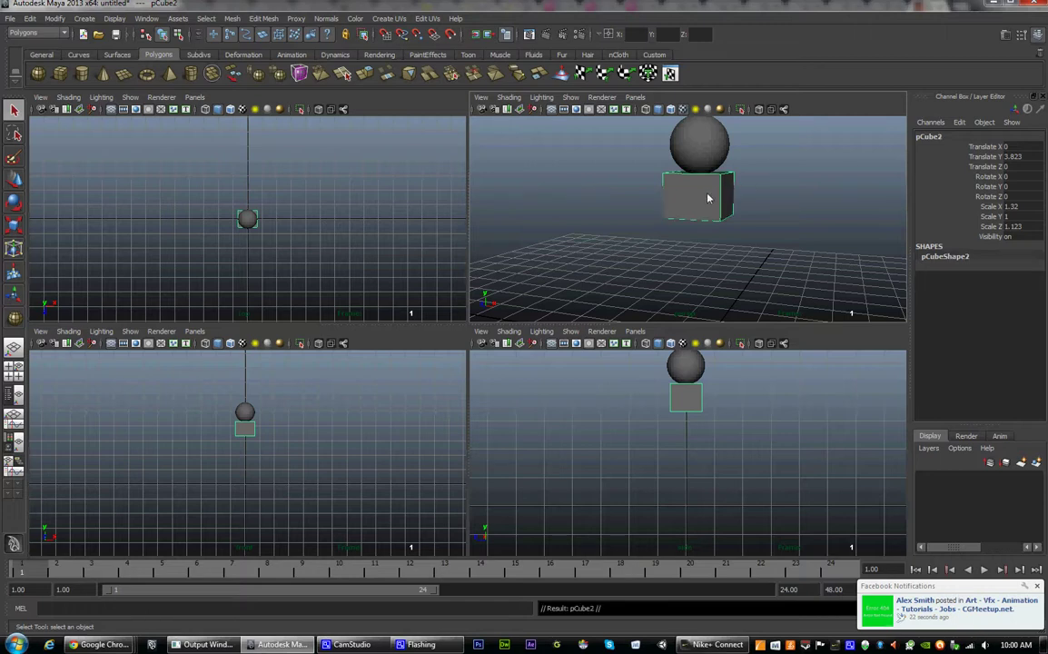
{"action": "key", "text": "w"}
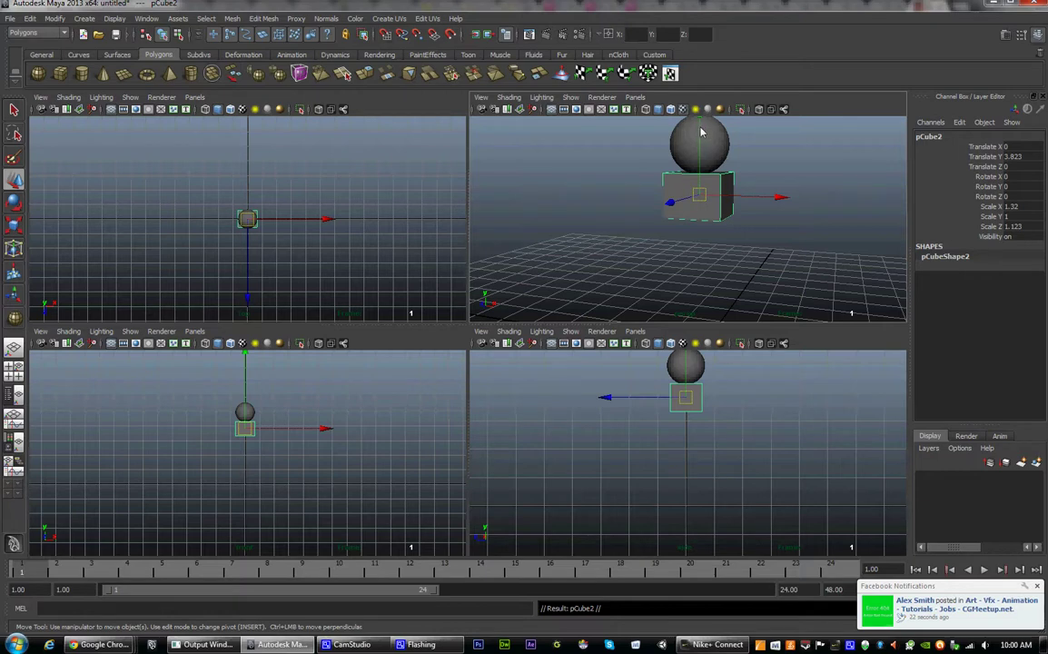
{"action": "left_click_drag", "start_coordinate": [701, 133], "coordinate": [704, 182]}
{"action": "key", "text": "r"}
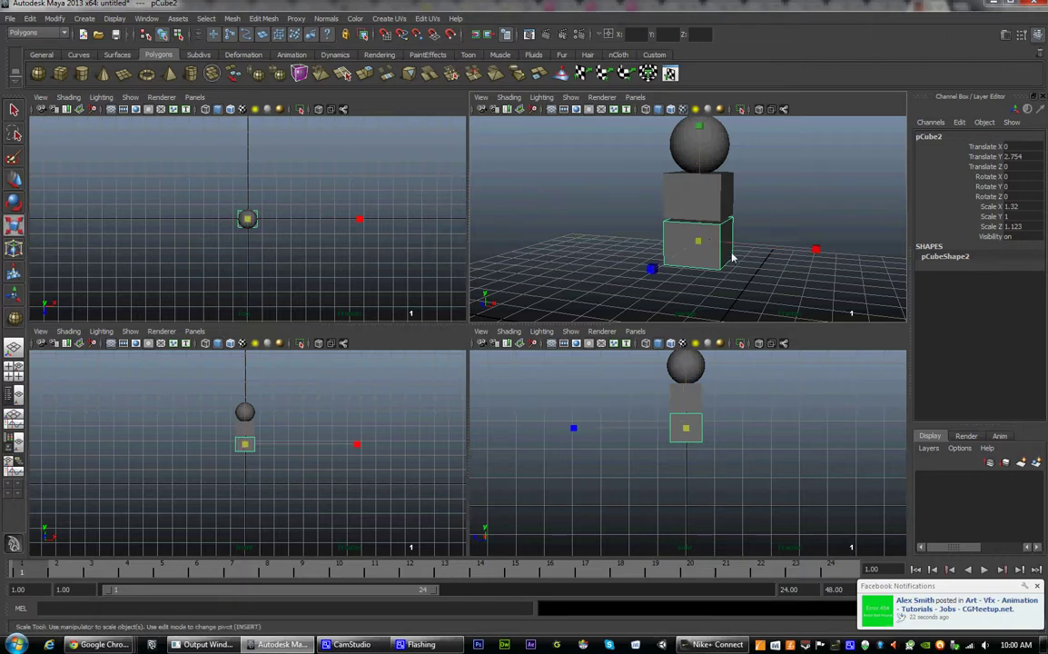
{"action": "left_click_drag", "start_coordinate": [698, 241], "coordinate": [768, 256]}
{"action": "key", "text": "w"}
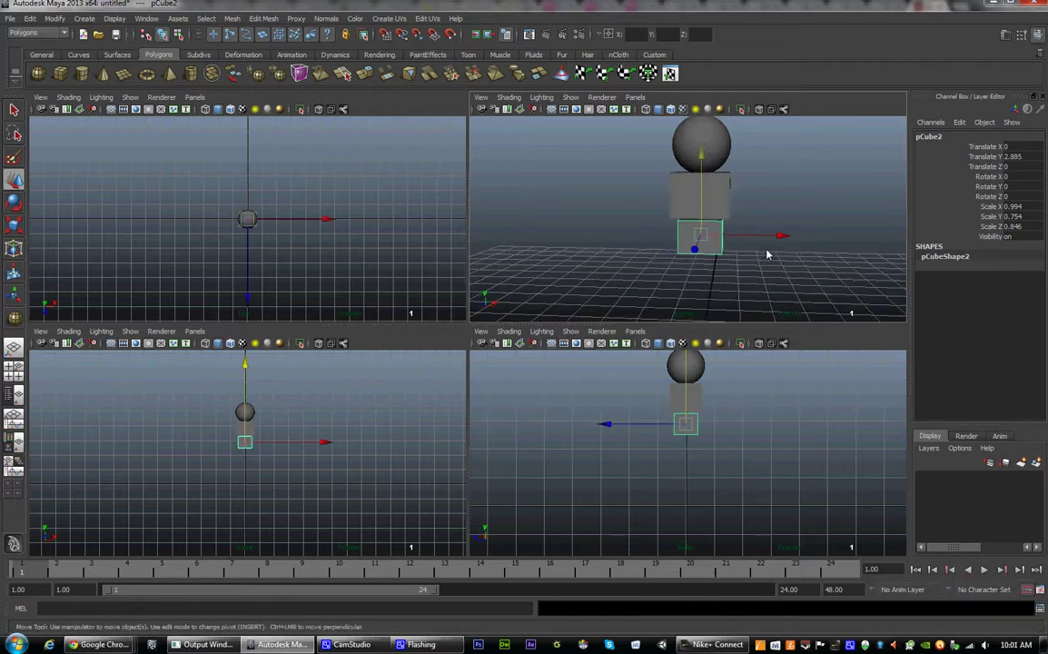
{"action": "left_click", "coordinate": [724, 214]}
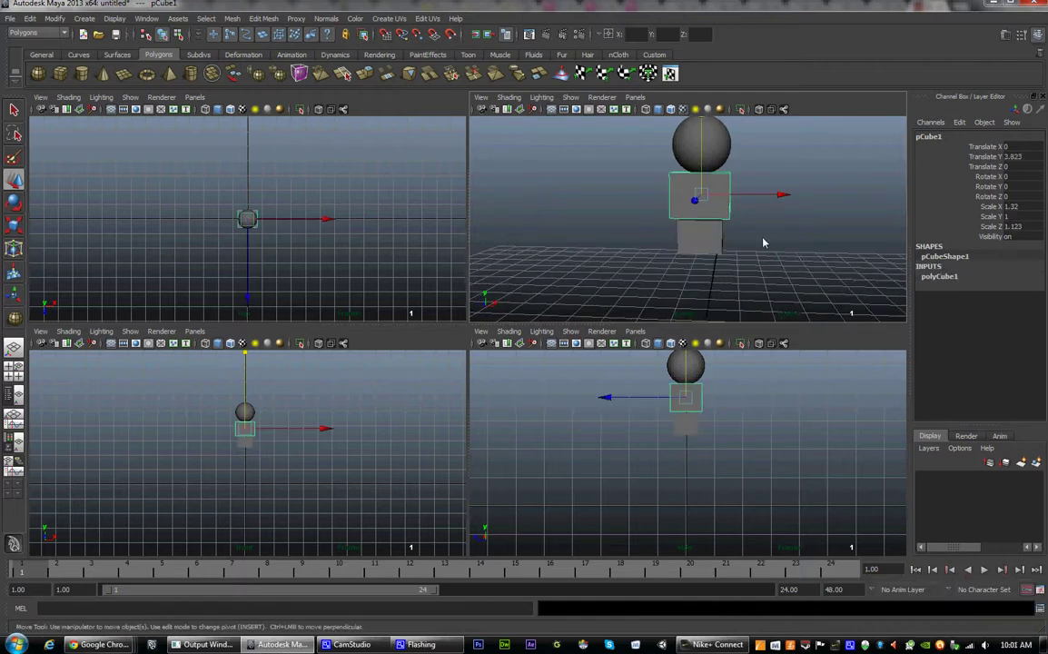
- Duplicate the middle cube into a base cube below the stack, scaled 1.32, 1, 0.889
{"action": "key", "text": "ctrl+d"}
{"action": "left_click_drag", "start_coordinate": [700, 168], "coordinate": [721, 291]}
{"action": "key", "text": "r"}
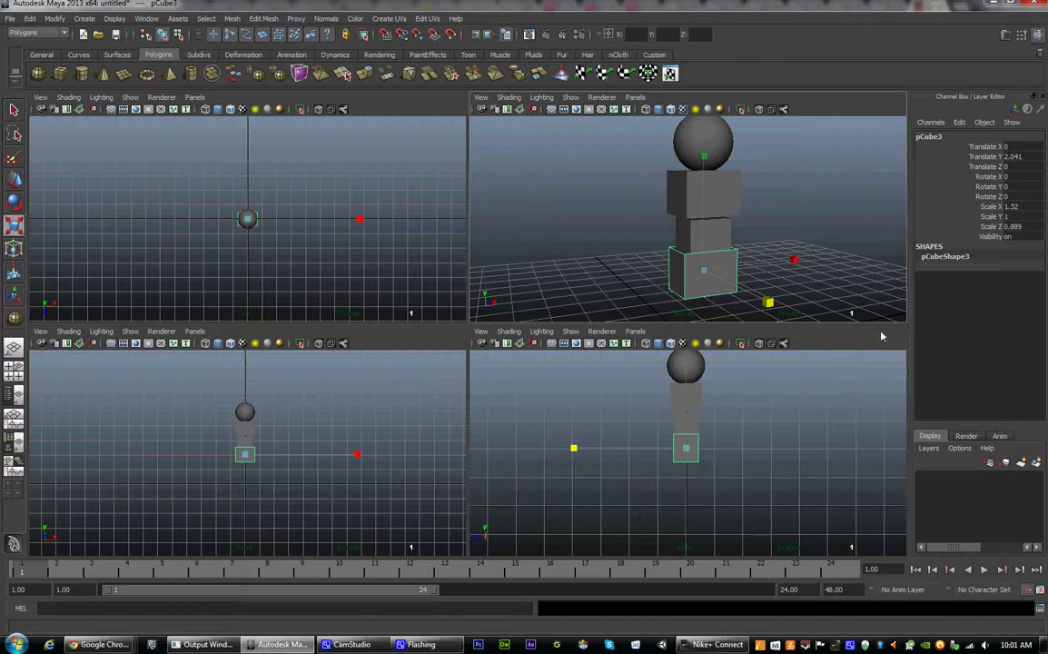
{"action": "key", "text": "space"}
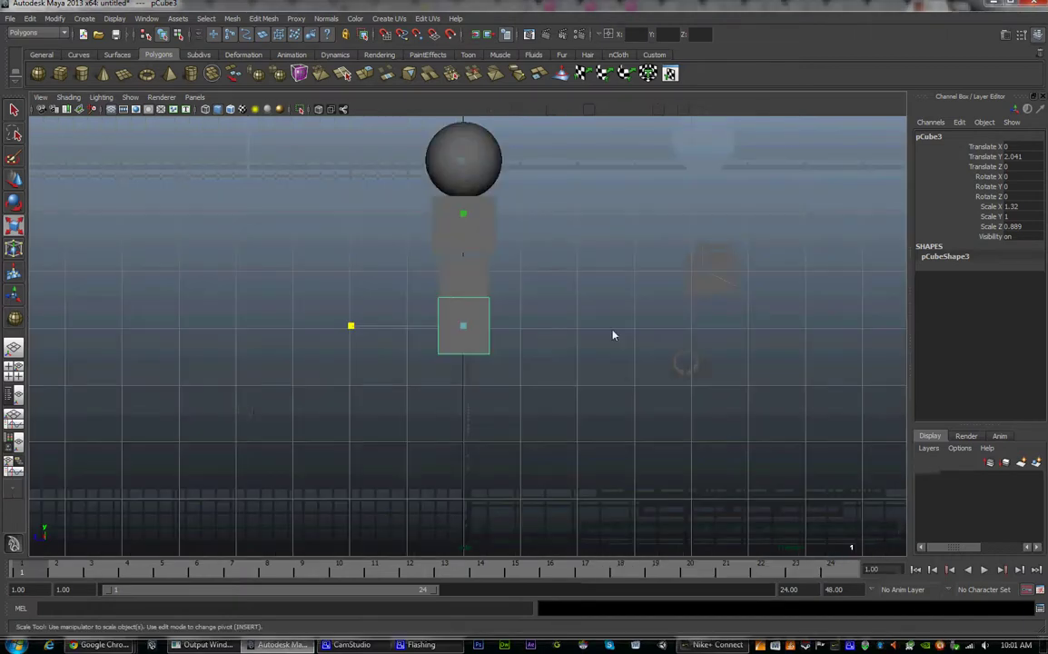
{"action": "right_click_drag", "start_coordinate": [566, 283], "coordinate": [550, 376], "text": "alt"}
- Lower the bottom cube slightly and centre the middle (Z 0.149) and bottom cubes in depth
{"action": "key", "text": "w"}
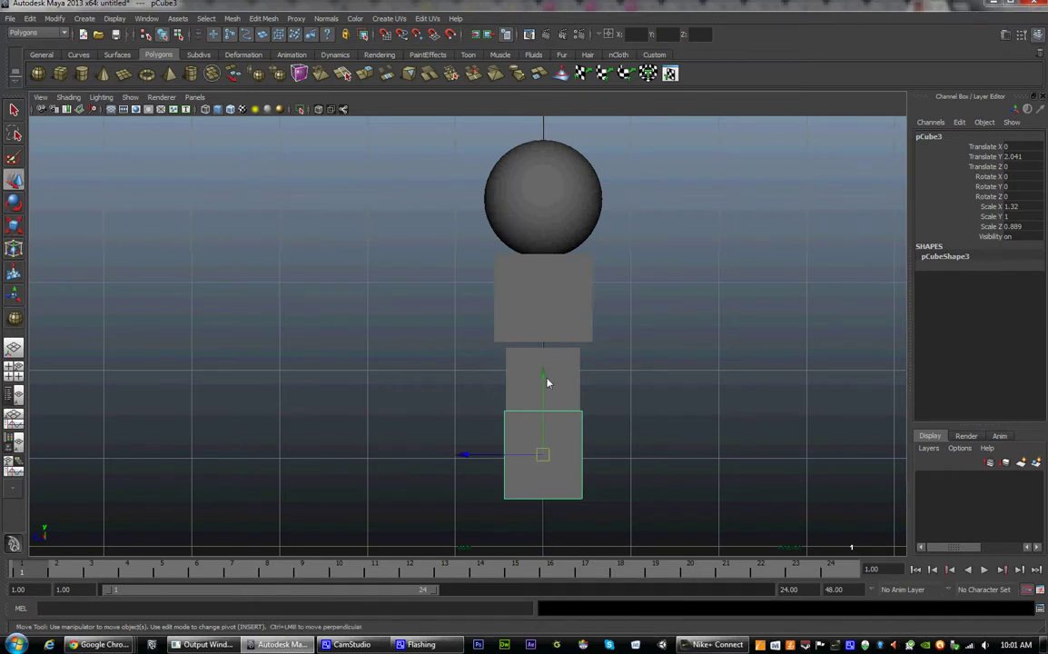
{"action": "left_click_drag", "start_coordinate": [546, 382], "coordinate": [542, 355]}
{"action": "left_click", "coordinate": [550, 380]}
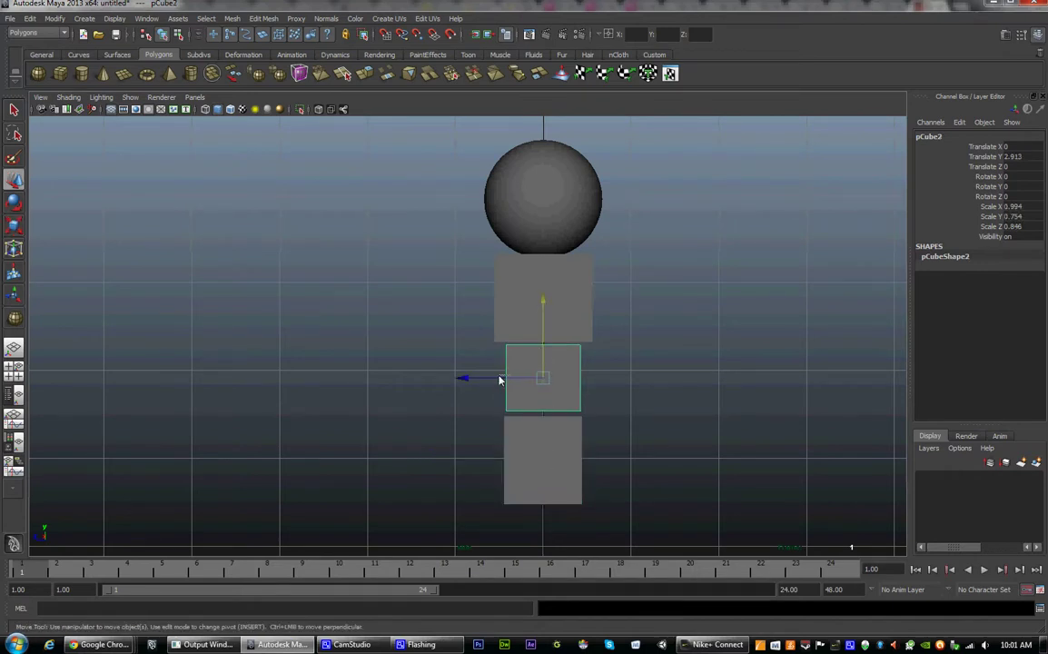
{"action": "key", "text": "ctrl+z"}
{"action": "left_click_drag", "start_coordinate": [488, 383], "coordinate": [472, 379]}
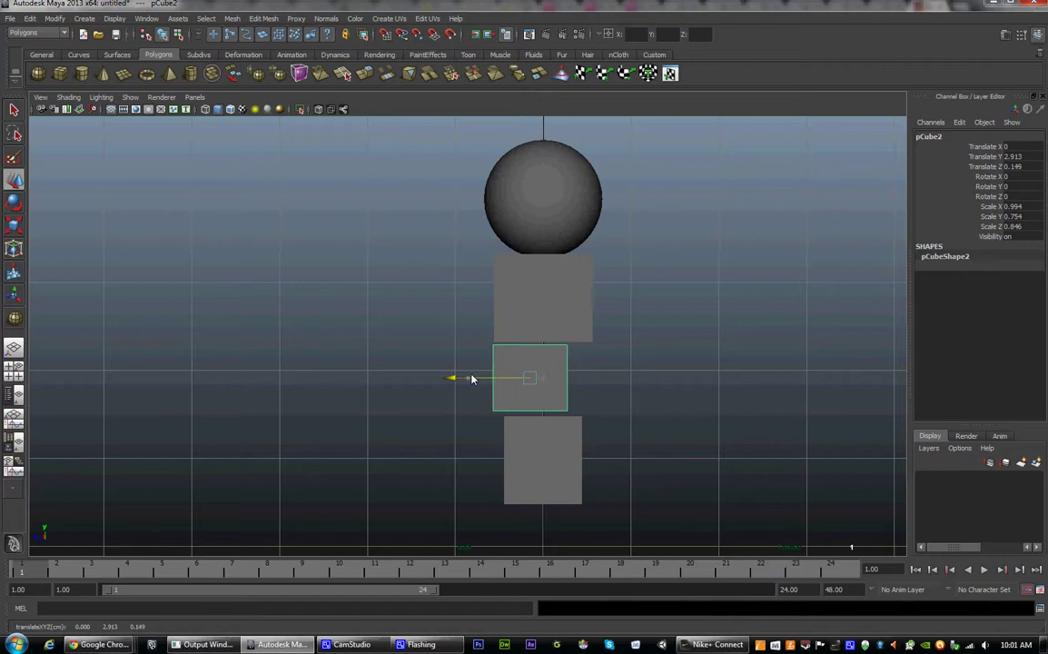
{"action": "left_click", "coordinate": [548, 444]}
{"action": "left_click_drag", "start_coordinate": [481, 460], "coordinate": [472, 464]}
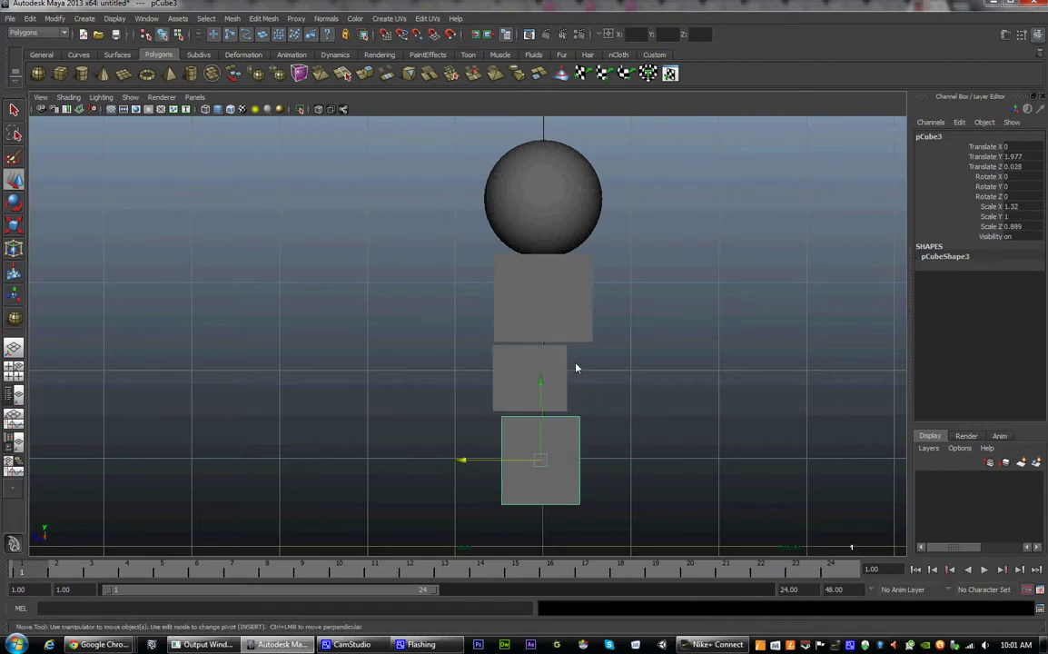
{"action": "key", "text": "space"}
{"action": "key", "text": "space"}
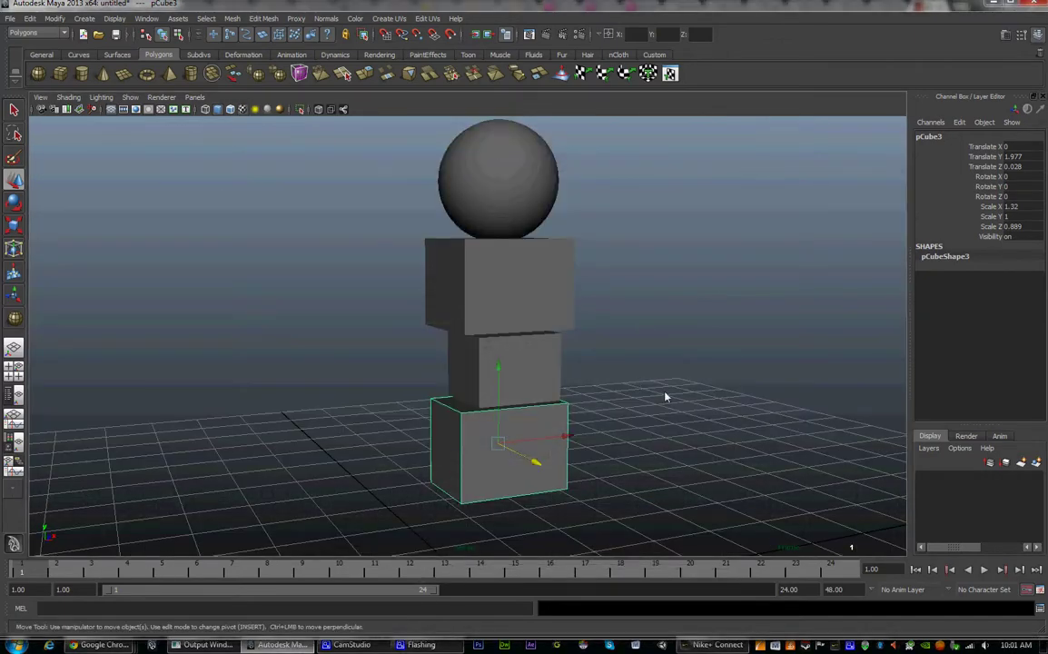
{"action": "left_click_drag", "start_coordinate": [666, 398], "coordinate": [617, 401], "text": "alt"}
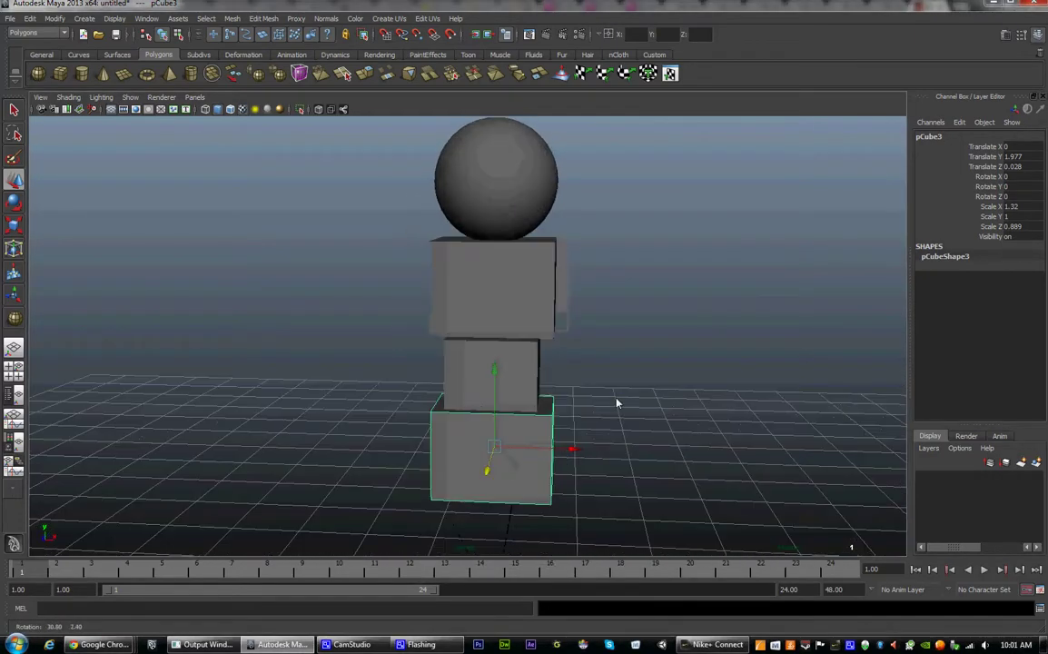
{"action": "right_click_drag", "start_coordinate": [617, 401], "coordinate": [576, 461], "text": "alt"}
{"action": "left_click_drag", "start_coordinate": [576, 461], "coordinate": [552, 402], "text": "alt"}
{"action": "right_click_drag", "start_coordinate": [552, 402], "coordinate": [471, 368], "text": "alt"}
{"action": "left_click_drag", "start_coordinate": [471, 368], "coordinate": [544, 300], "text": "alt"}
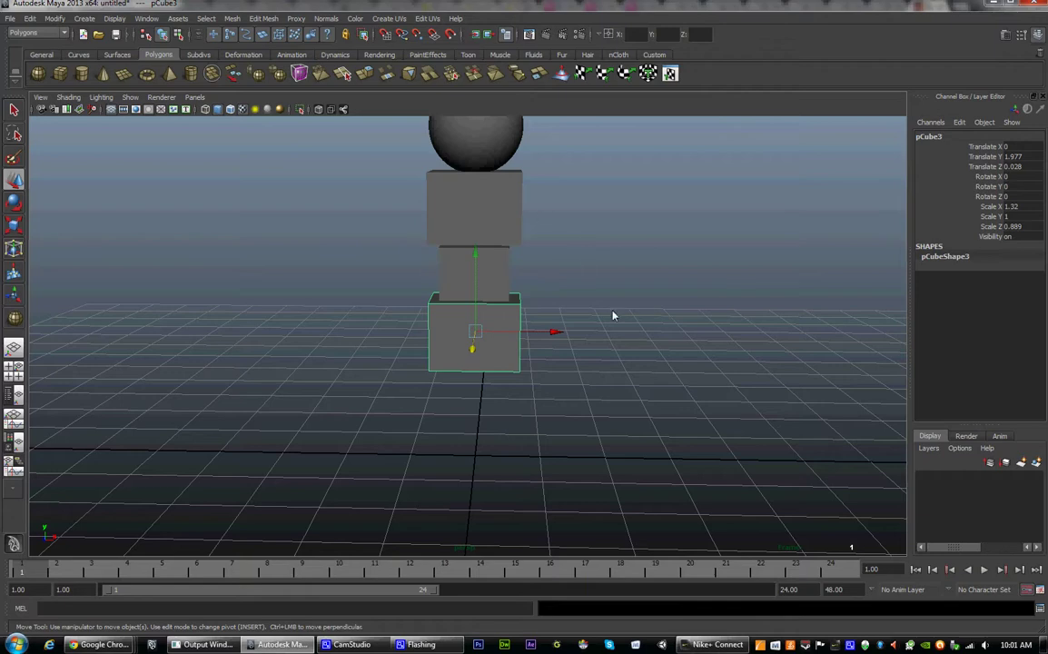
- Create a polygon cube on the stack and stretch it into a tall arm (0.517, 2.087, 0.573)
{"action": "left_click", "coordinate": [60, 73]}
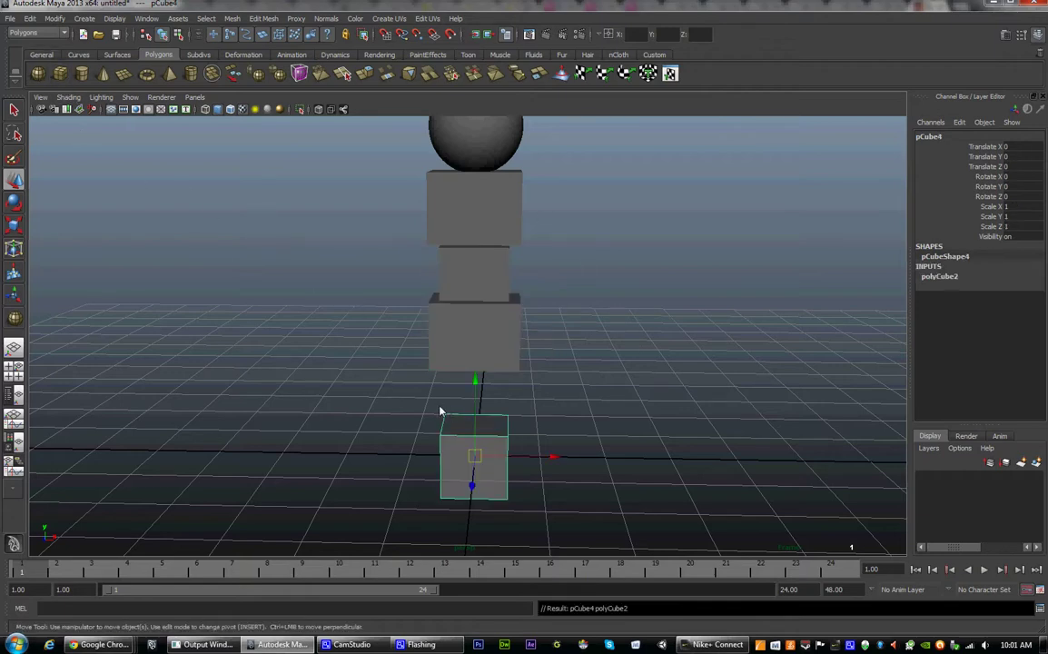
{"action": "left_click_drag", "start_coordinate": [475, 379], "coordinate": [468, 134]}
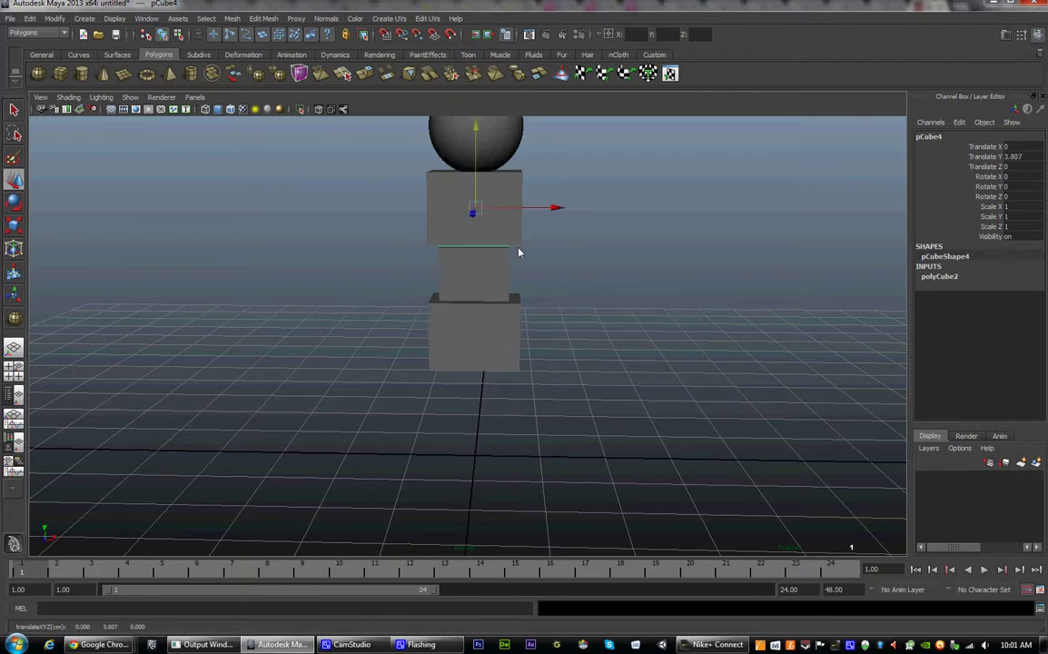
{"action": "left_click_drag", "start_coordinate": [519, 252], "coordinate": [515, 207], "text": "alt"}
{"action": "key", "text": "r"}
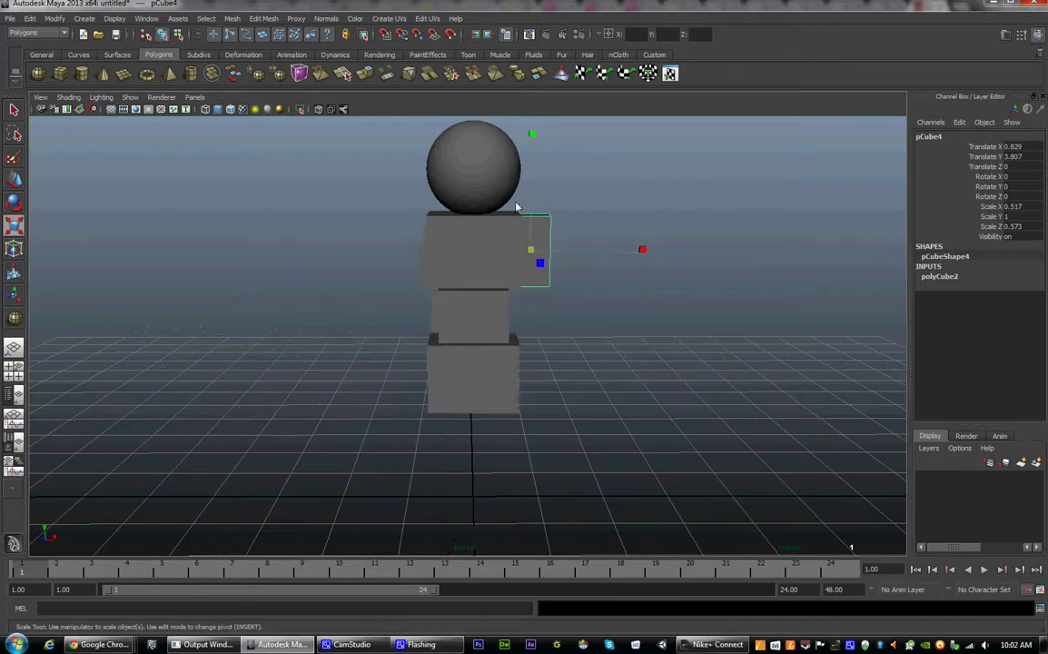
{"action": "mouse_move", "coordinate": [532, 134]}
{"action": "left_mouse_down"}
{"action": "mouse_move", "coordinate": [533, 105]}
{"action": "mouse_move", "coordinate": [534, 115]}
{"action": "left_mouse_up"}
- Position the arm cube beside the torso at X 0.939, Y 3.28, adjusting its depth
{"action": "key", "text": "w"}
{"action": "left_click_drag", "start_coordinate": [537, 174], "coordinate": [547, 211]}
{"action": "left_click_drag", "start_coordinate": [613, 287], "coordinate": [601, 243]}
{"action": "left_click_drag", "start_coordinate": [611, 257], "coordinate": [568, 280], "text": "alt"}
{"action": "key", "text": "space"}
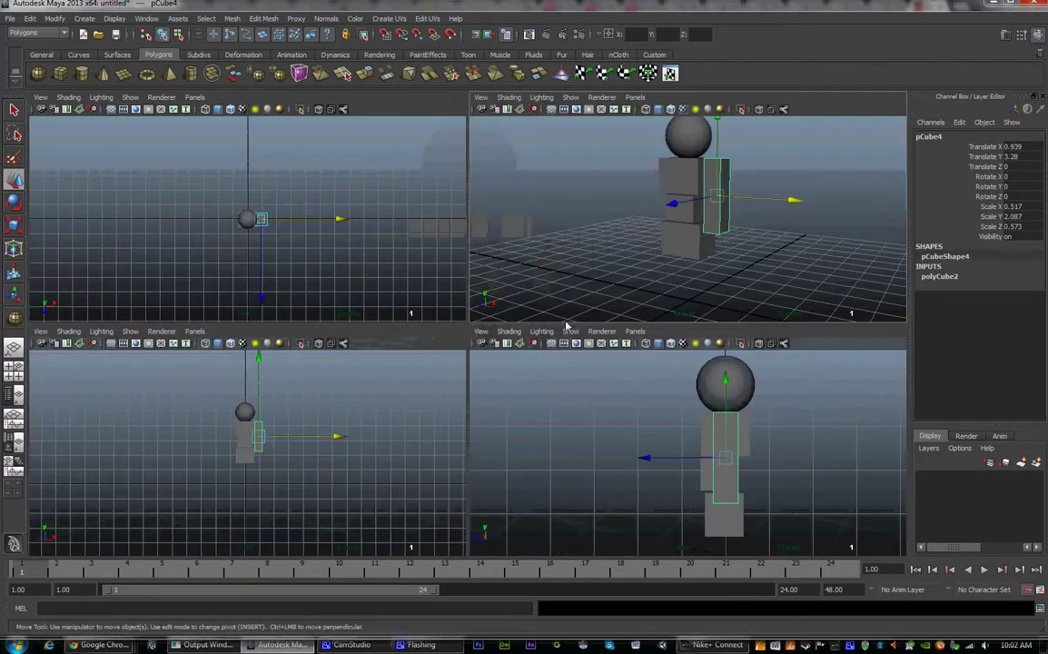
{"action": "key", "text": "space"}
{"action": "left_click_drag", "start_coordinate": [472, 348], "coordinate": [583, 397]}
- Nudge the arm in depth, then duplicate it as pCube5 lowered to Y 0.593 as a leg
{"action": "middle_click_drag", "start_coordinate": [563, 281], "coordinate": [552, 334], "text": "alt"}
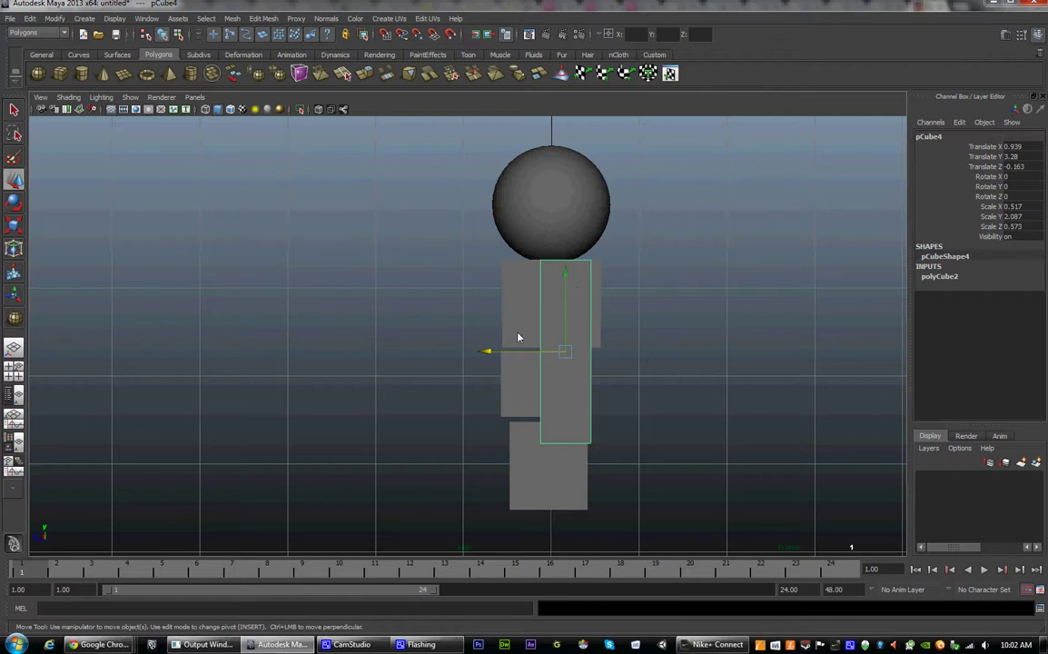
{"action": "left_click_drag", "start_coordinate": [486, 355], "coordinate": [486, 355]}
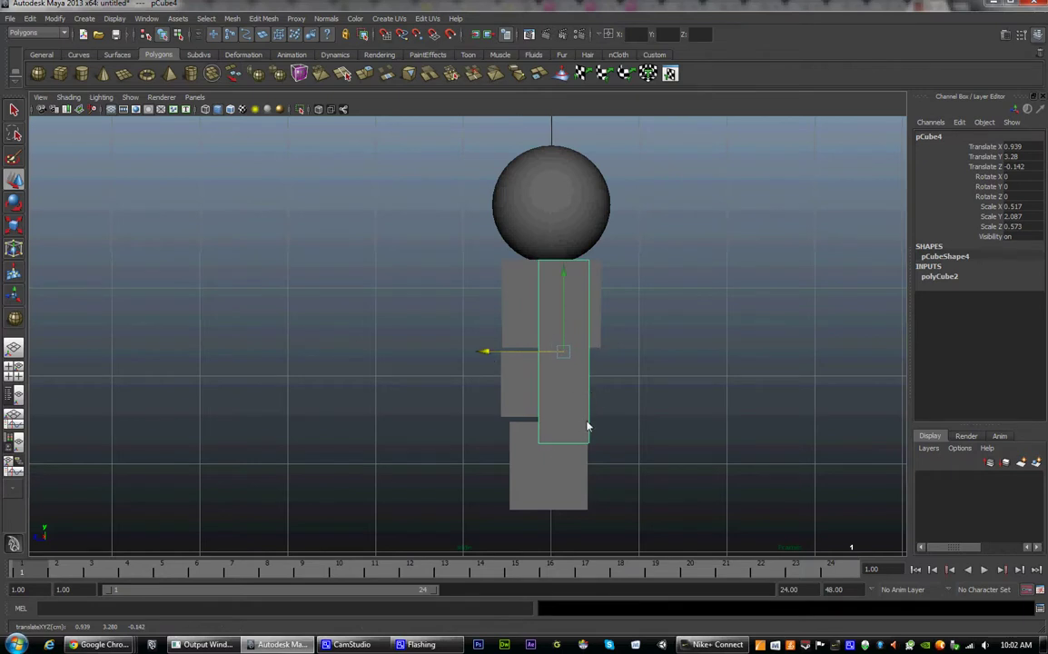
{"action": "middle_click_drag", "start_coordinate": [587, 426], "coordinate": [599, 392], "text": "alt"}
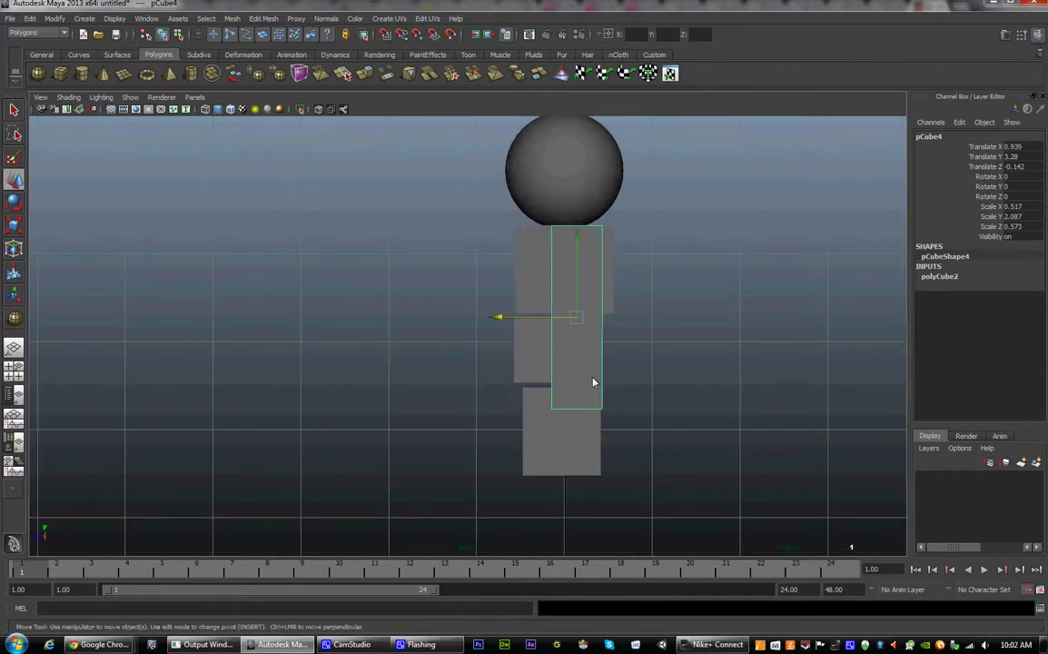
{"action": "key", "text": "ctrl+d"}
{"action": "left_click_drag", "start_coordinate": [578, 239], "coordinate": [576, 481]}
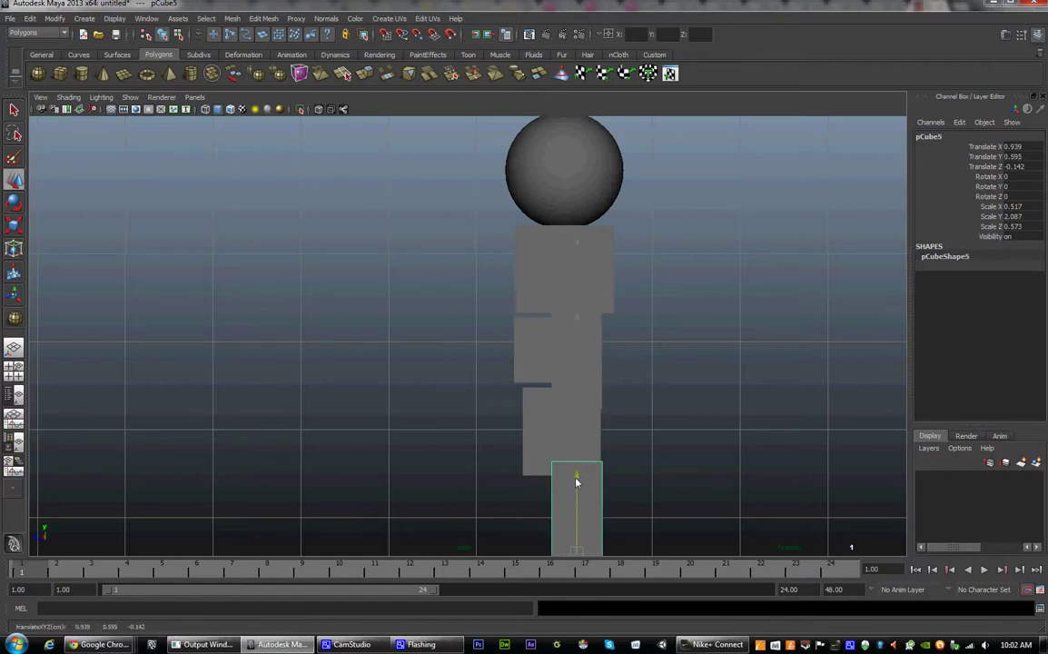
- Centre the pCube5 leg under the bottom cube at X 0.358, Y 0.425, Z 0.054
{"action": "key", "text": "space"}
{"action": "key", "text": "space"}
{"action": "scroll", "coordinate": [671, 317], "scroll_direction": "up", "scroll_amount": 3}
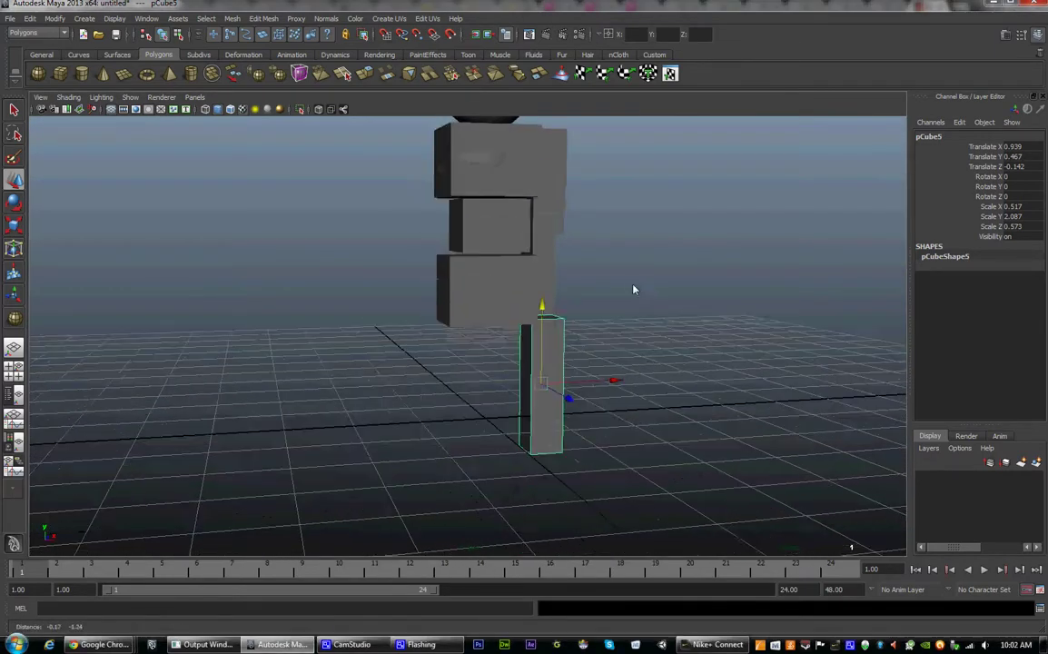
{"action": "left_click_drag", "start_coordinate": [633, 289], "coordinate": [601, 369], "text": "alt"}
{"action": "middle_click_drag", "start_coordinate": [626, 389], "coordinate": [589, 388]}
{"action": "left_click_drag", "start_coordinate": [589, 388], "coordinate": [403, 400], "text": "alt"}
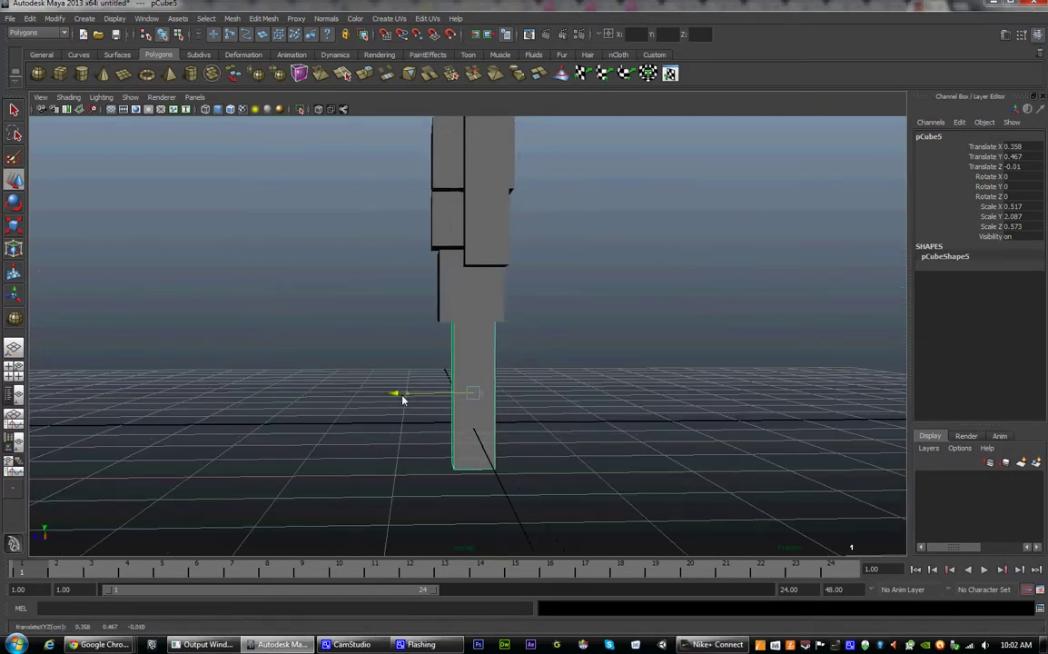
{"action": "key", "text": "space"}
{"action": "key", "text": "space"}
{"action": "scroll", "coordinate": [517, 348], "scroll_direction": "up", "scroll_amount": 3}
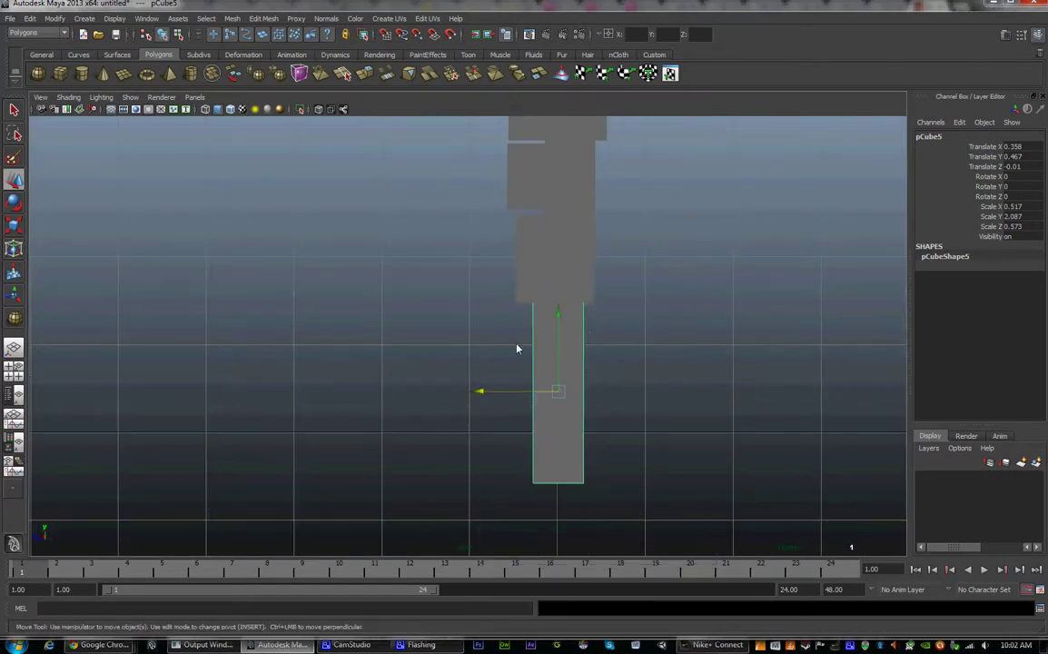
{"action": "left_click_drag", "start_coordinate": [480, 391], "coordinate": [474, 391]}
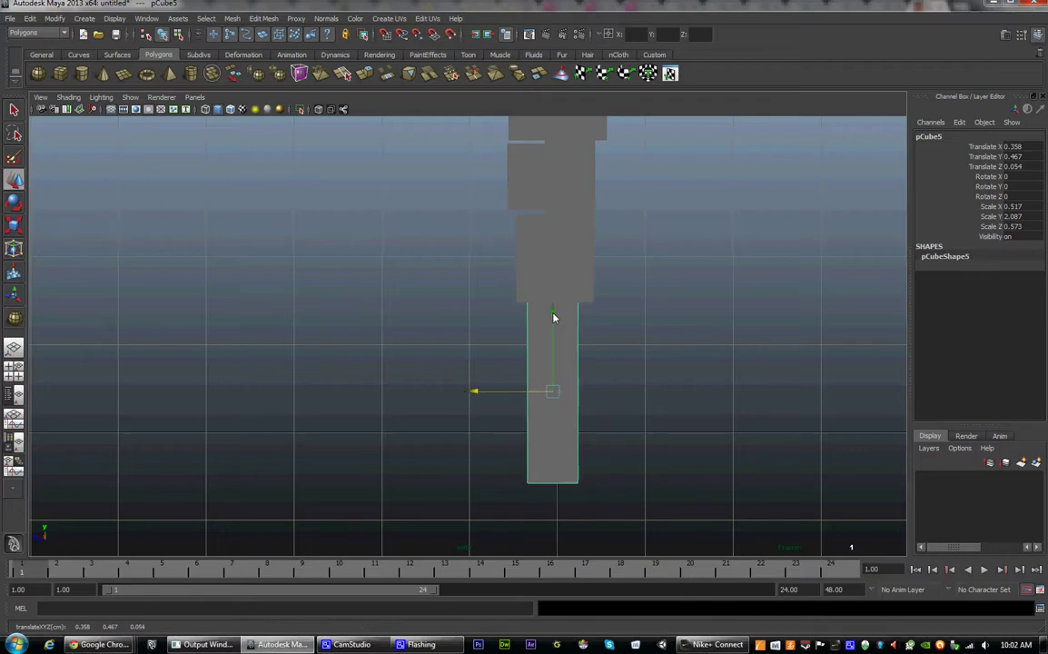
{"action": "left_click_drag", "start_coordinate": [554, 317], "coordinate": [555, 323]}
- Marquee-select every part of the figure in the perspective view
{"action": "key", "text": "space"}
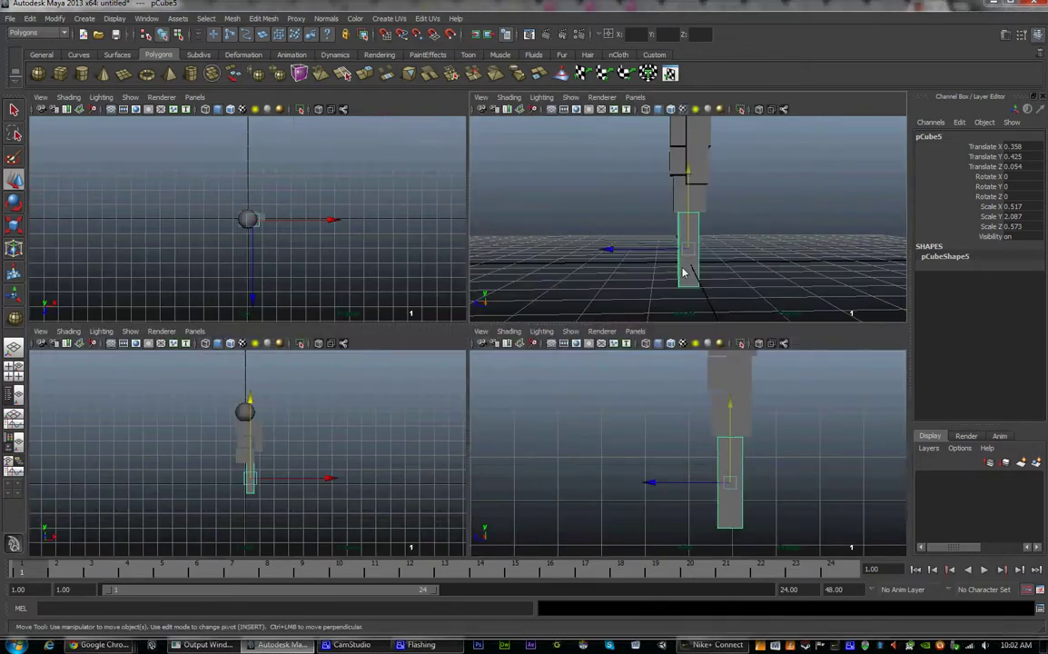
{"action": "key", "text": "space"}
{"action": "left_click_drag", "start_coordinate": [683, 272], "coordinate": [620, 256], "text": "alt"}
{"action": "left_click_drag", "start_coordinate": [649, 165], "coordinate": [414, 507]}
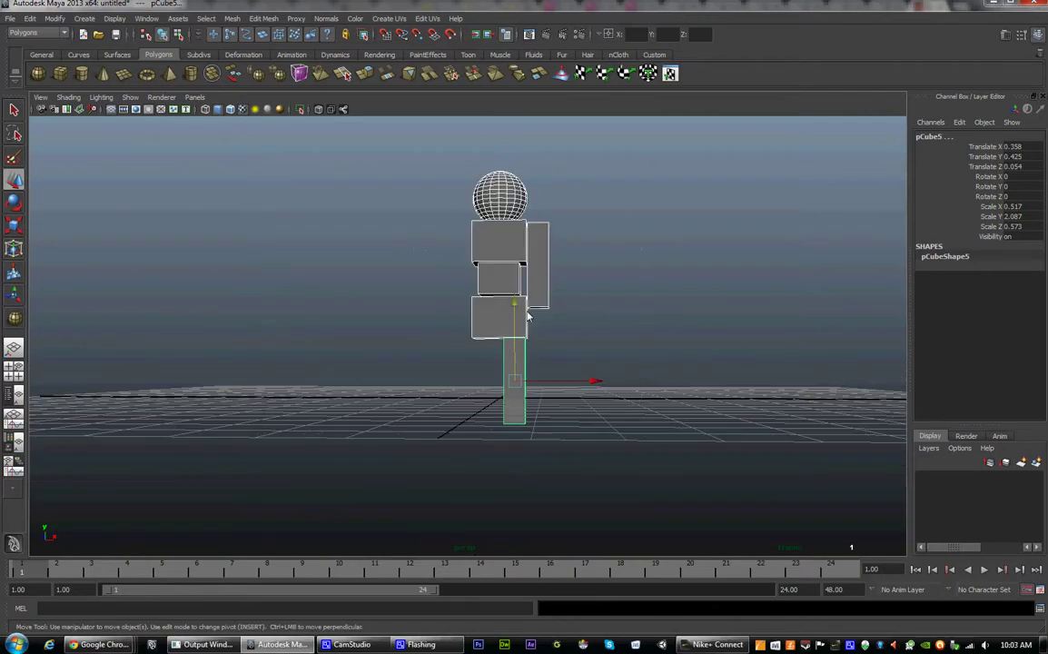
- Raise the whole selected figure so the leg sits at Y 1.043
{"action": "left_click_drag", "start_coordinate": [513, 307], "coordinate": [501, 402]}
{"action": "right_click_drag", "start_coordinate": [500, 403], "coordinate": [537, 438], "text": "alt"}
{"action": "left_click_drag", "start_coordinate": [537, 437], "coordinate": [461, 363], "text": "alt"}
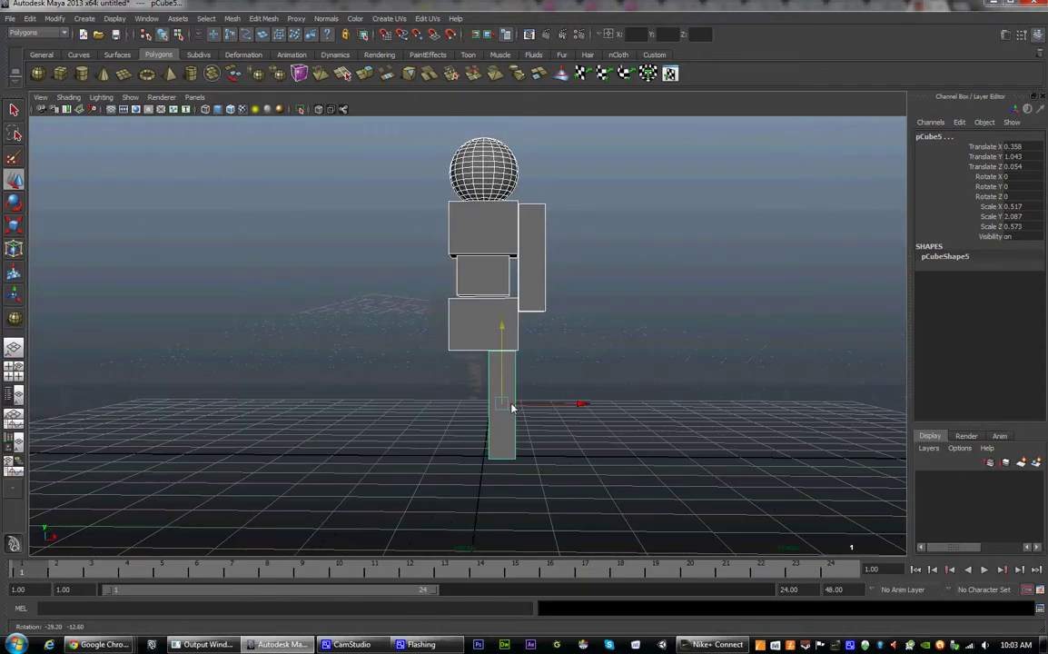
- Frame the figure in the front view and select the arm and leg to check them
{"action": "key", "text": "space"}
{"action": "key", "text": "space"}
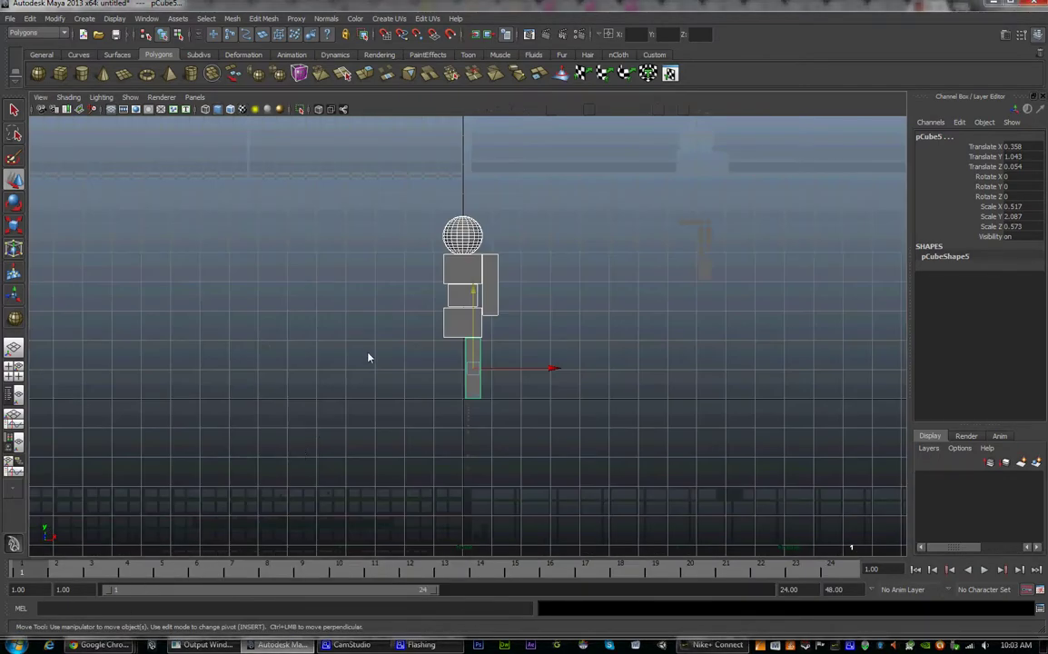
{"action": "right_click_drag", "start_coordinate": [368, 357], "coordinate": [524, 391], "text": "alt"}
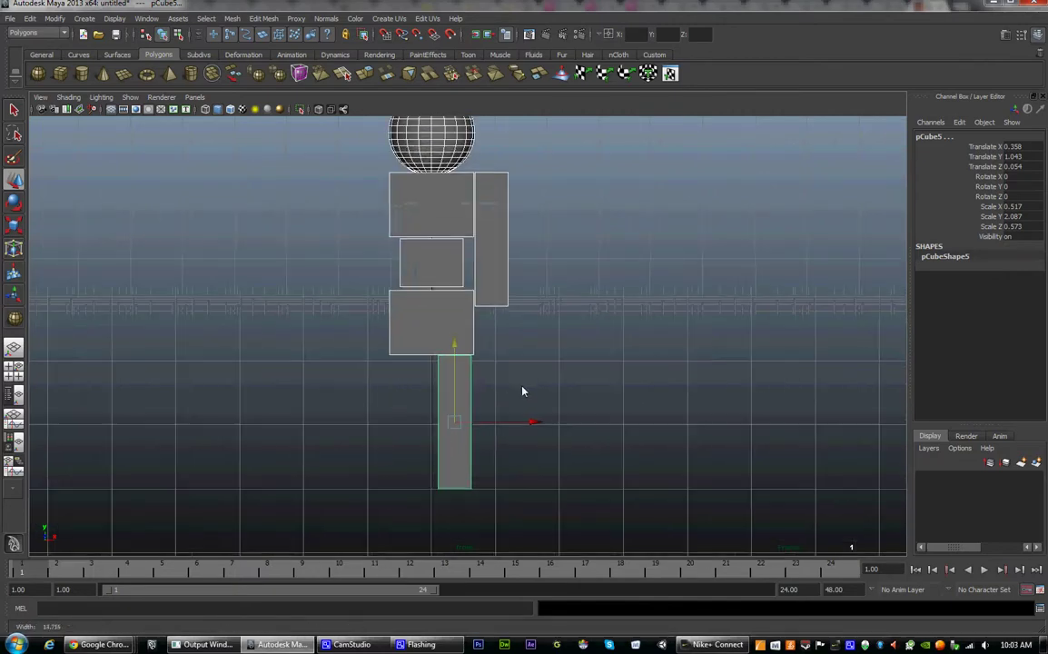
{"action": "right_click_drag", "start_coordinate": [496, 187], "coordinate": [530, 315], "text": "alt"}
{"action": "middle_click_drag", "start_coordinate": [529, 315], "coordinate": [524, 273], "text": "alt"}
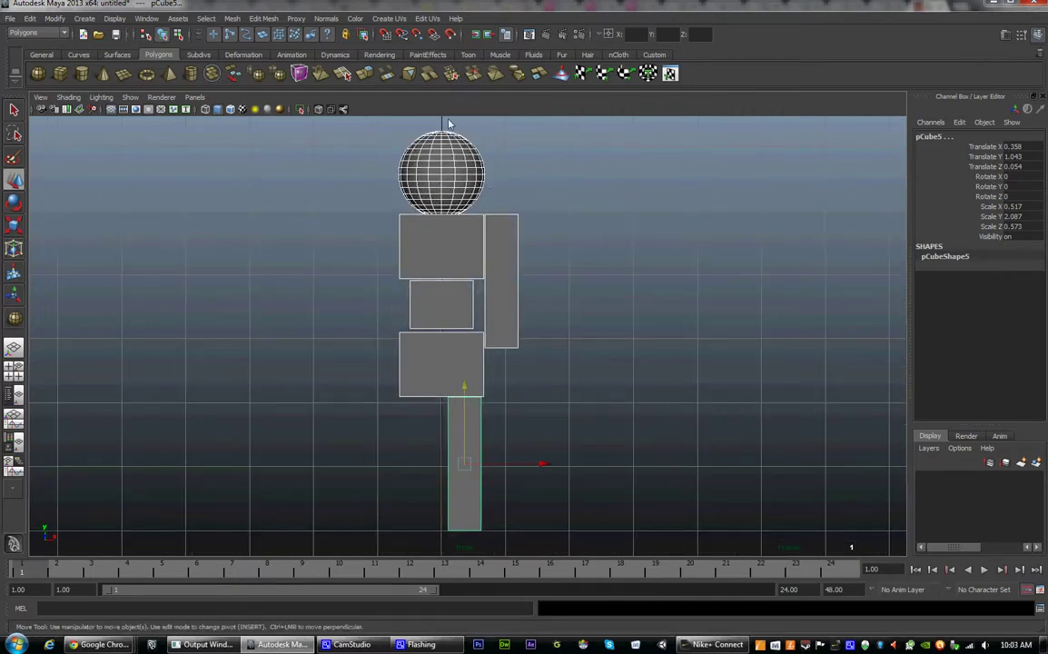
{"action": "middle_click_drag", "start_coordinate": [457, 207], "coordinate": [479, 288], "text": "alt"}
{"action": "right_click_drag", "start_coordinate": [478, 288], "coordinate": [507, 327], "text": "alt"}
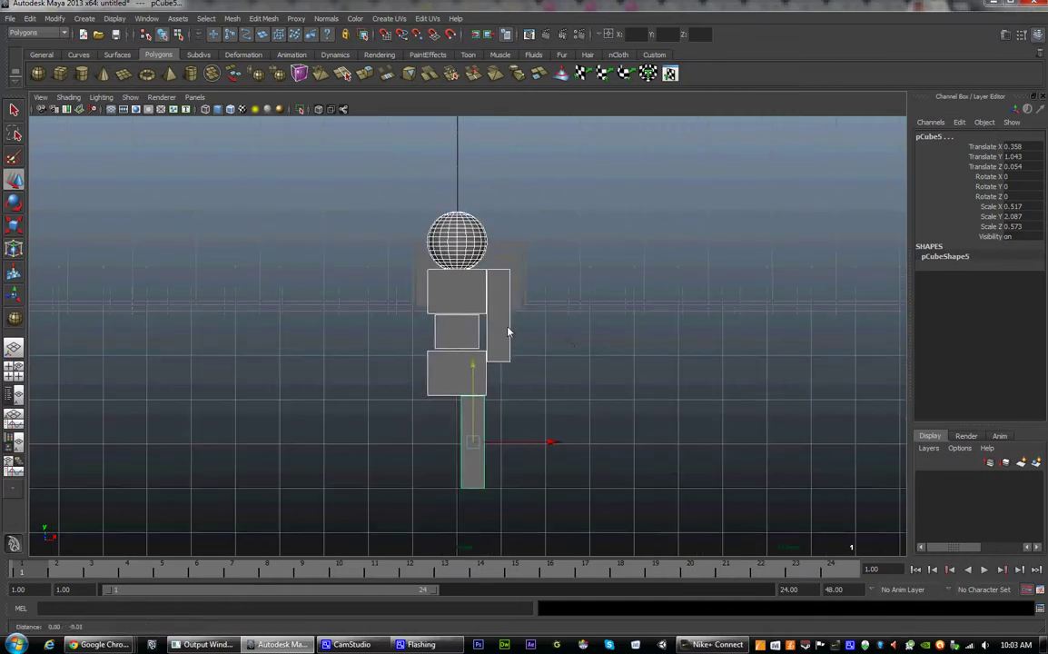
{"action": "middle_click_drag", "start_coordinate": [508, 327], "coordinate": [505, 317], "text": "alt"}
{"action": "left_click", "coordinate": [505, 318]}
{"action": "left_click", "coordinate": [478, 423]}
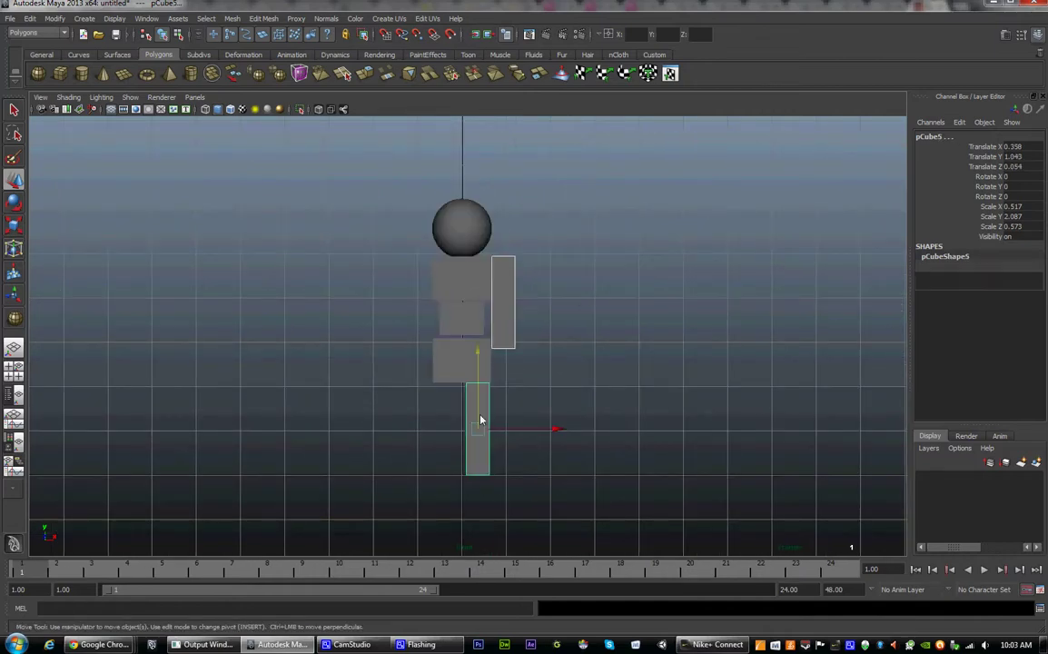